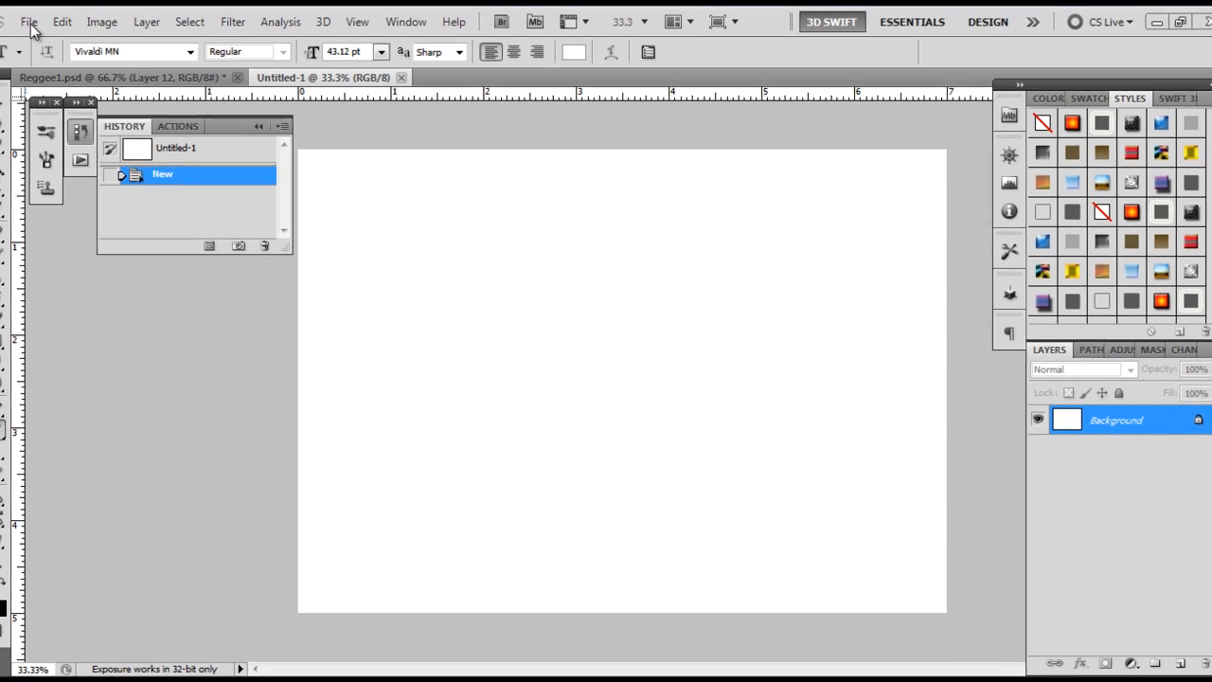
Start a new document and choose CMYK Color as its color mode
click(21, 17)
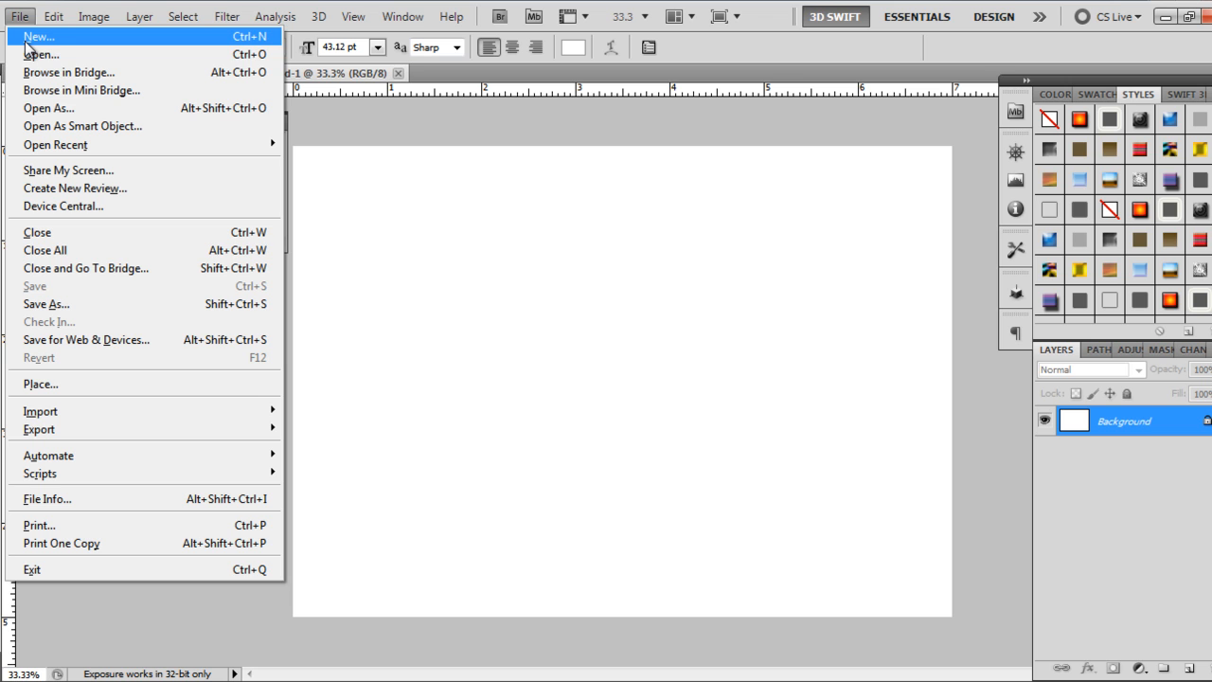
click(332, 122)
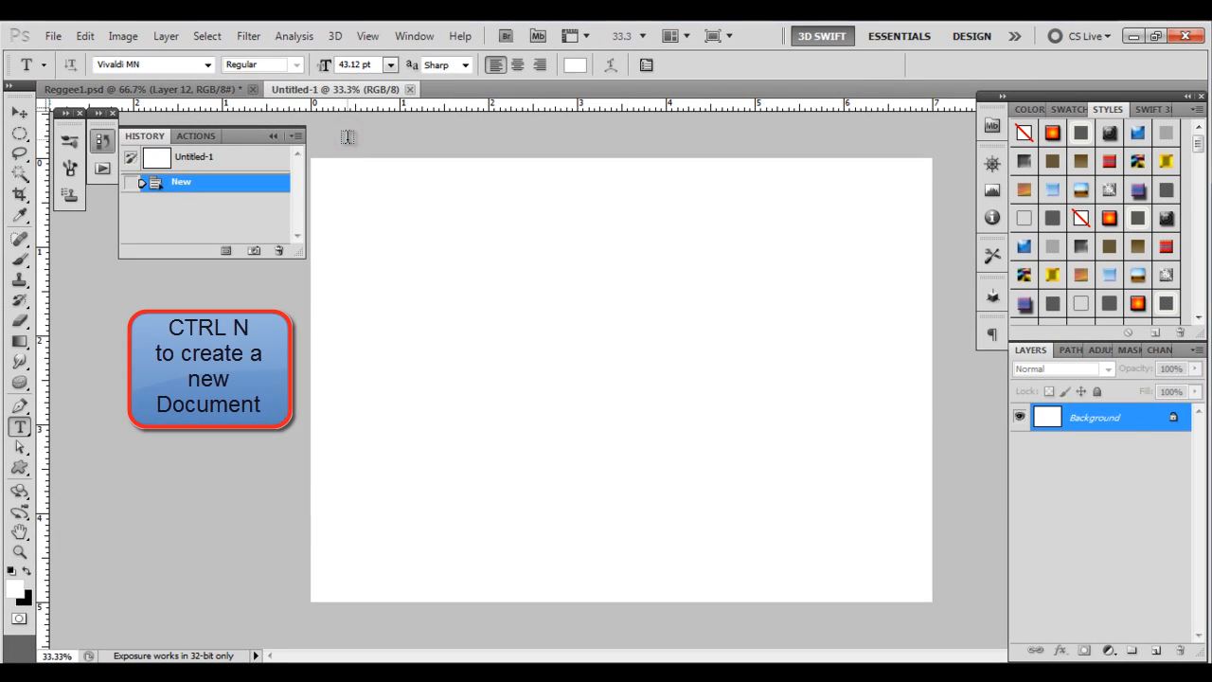
key(ctrl+n)
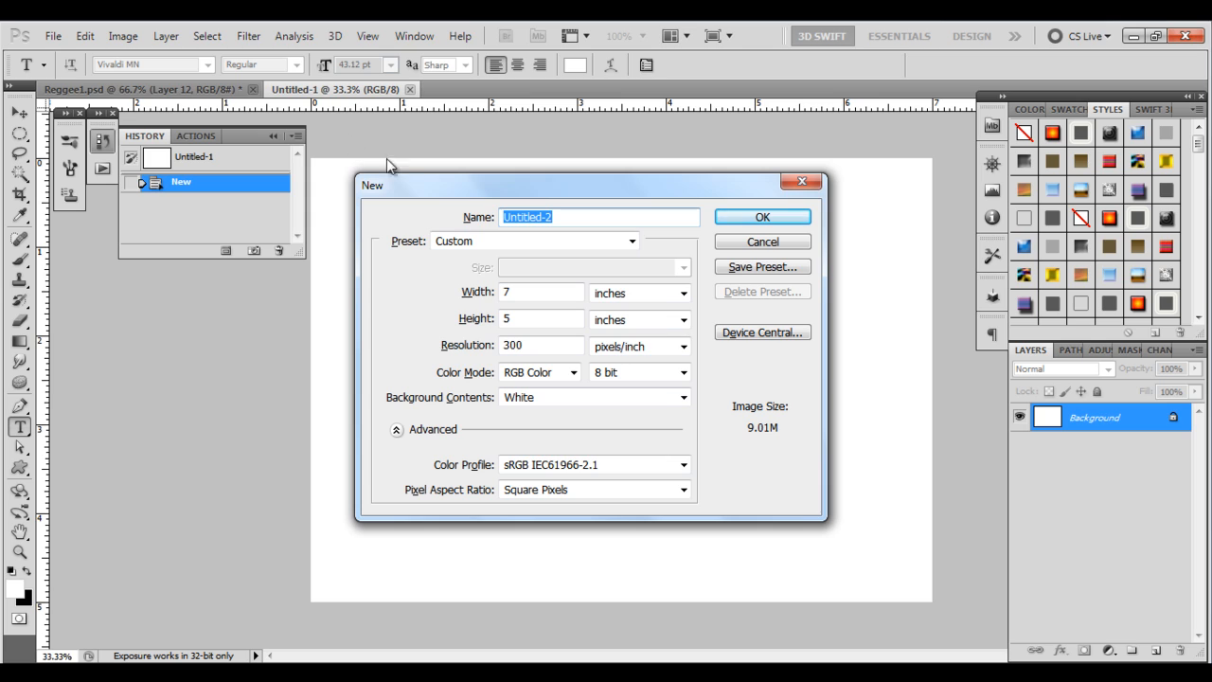
click(573, 374)
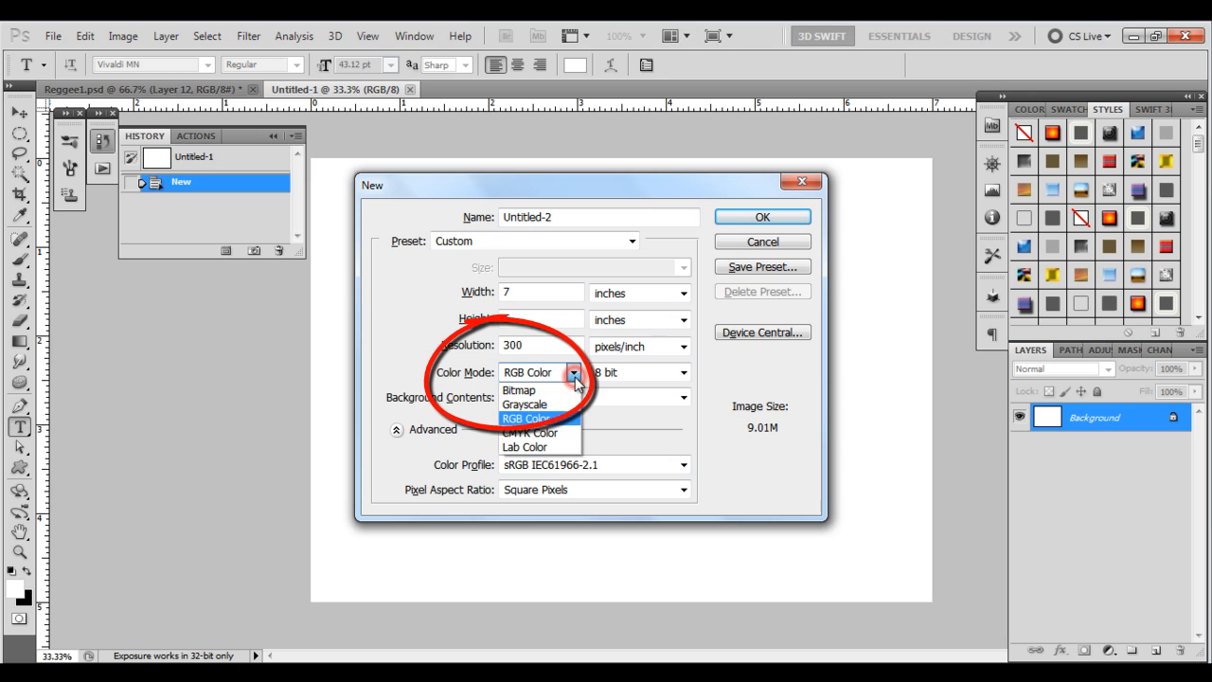
click(564, 443)
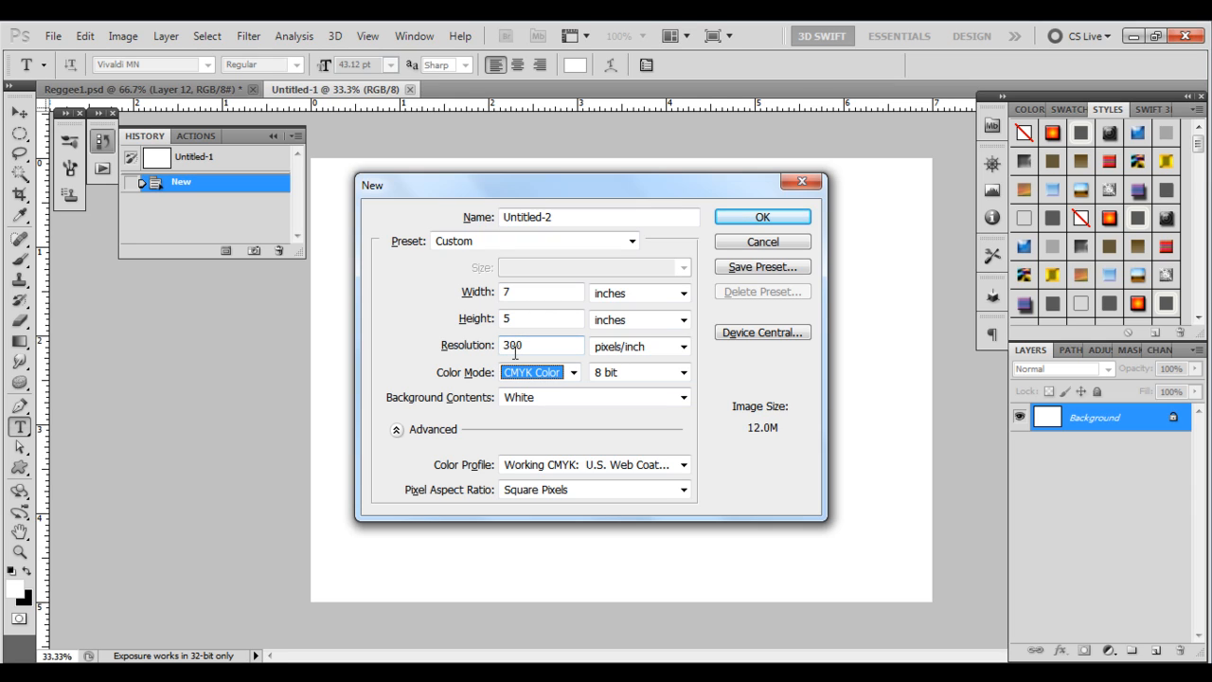
Set the resolution to 600 pixels/inch and the color mode to RGB Color, and create the document
drag(528, 348, 480, 344)
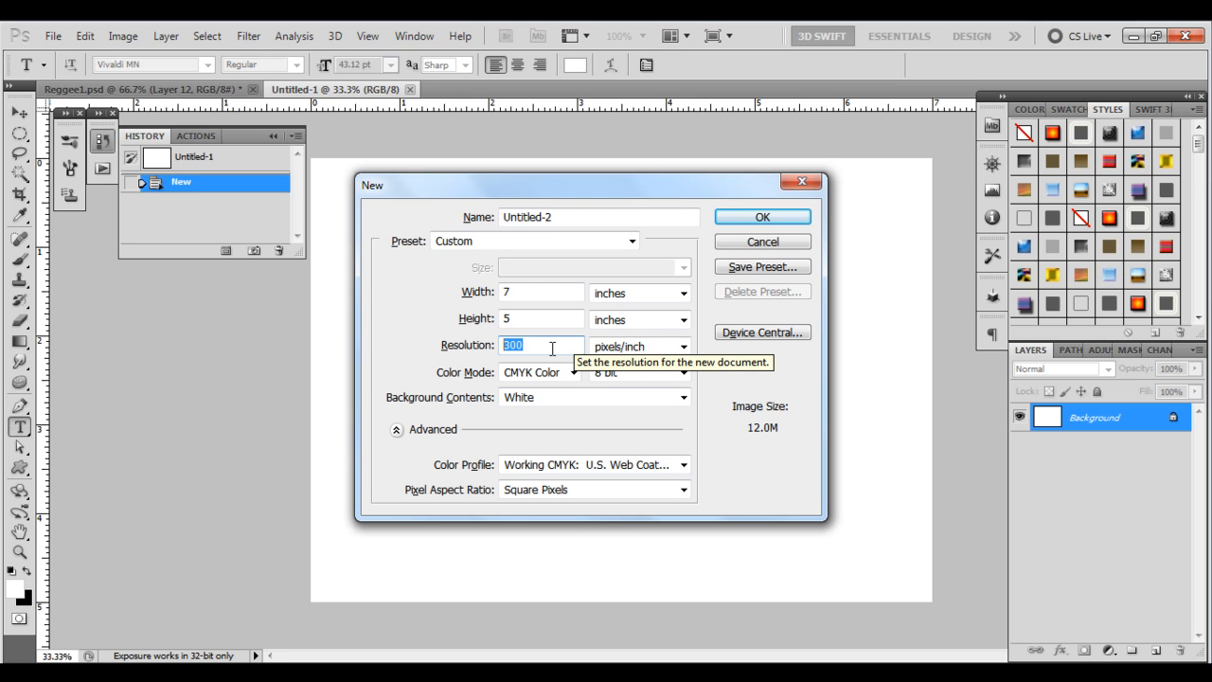
text(600)
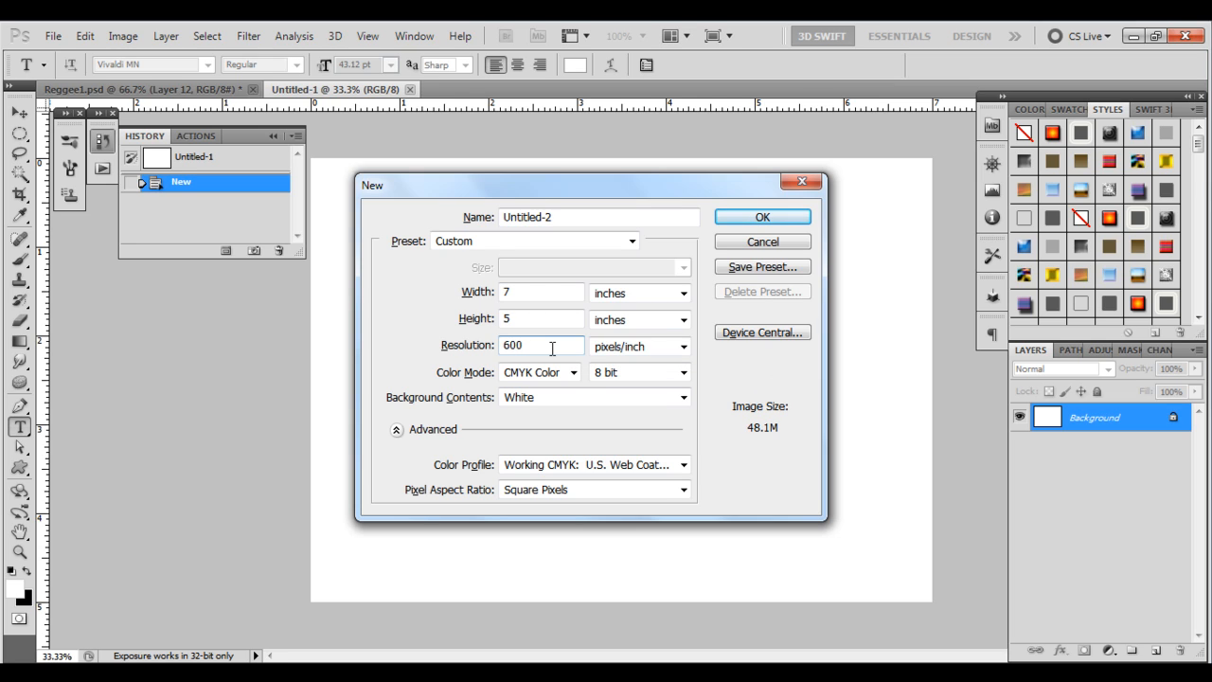
click(408, 336)
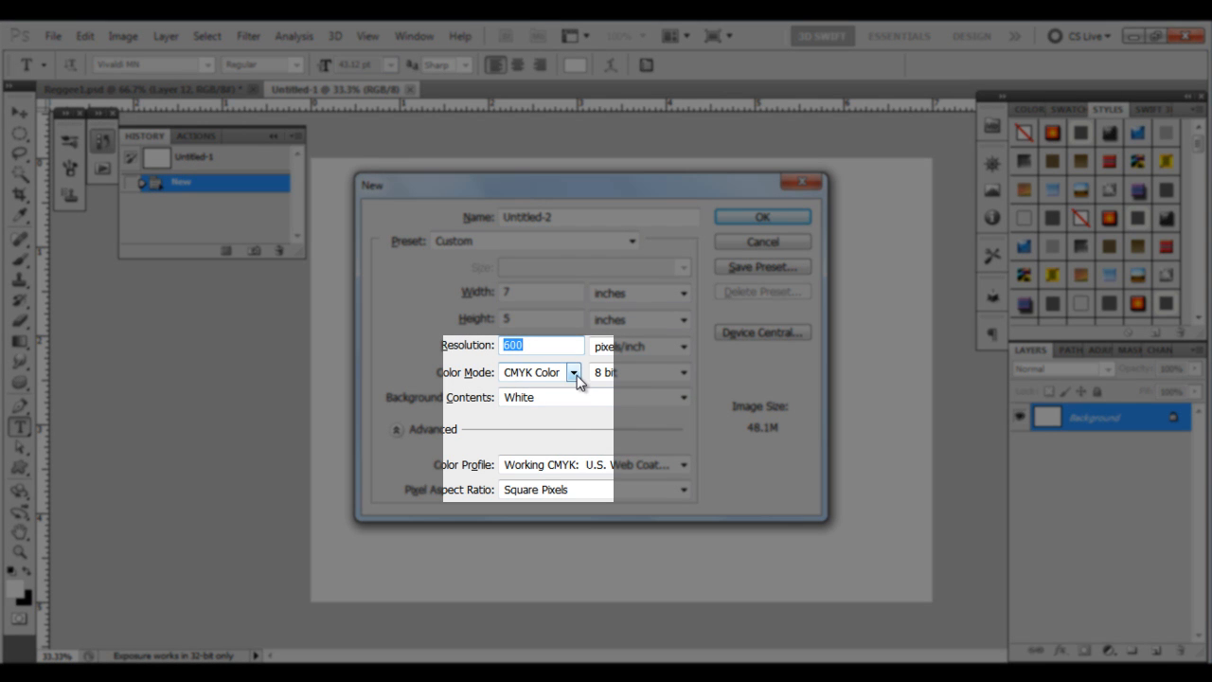
click(575, 375)
click(560, 415)
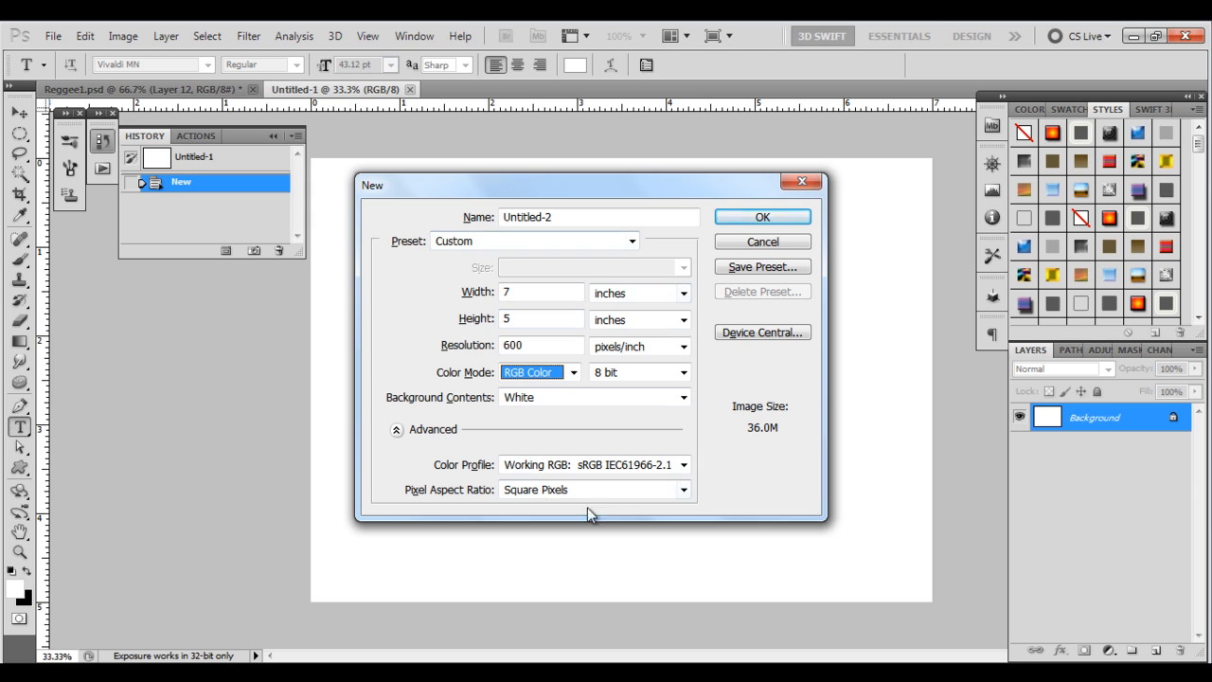
click(763, 218)
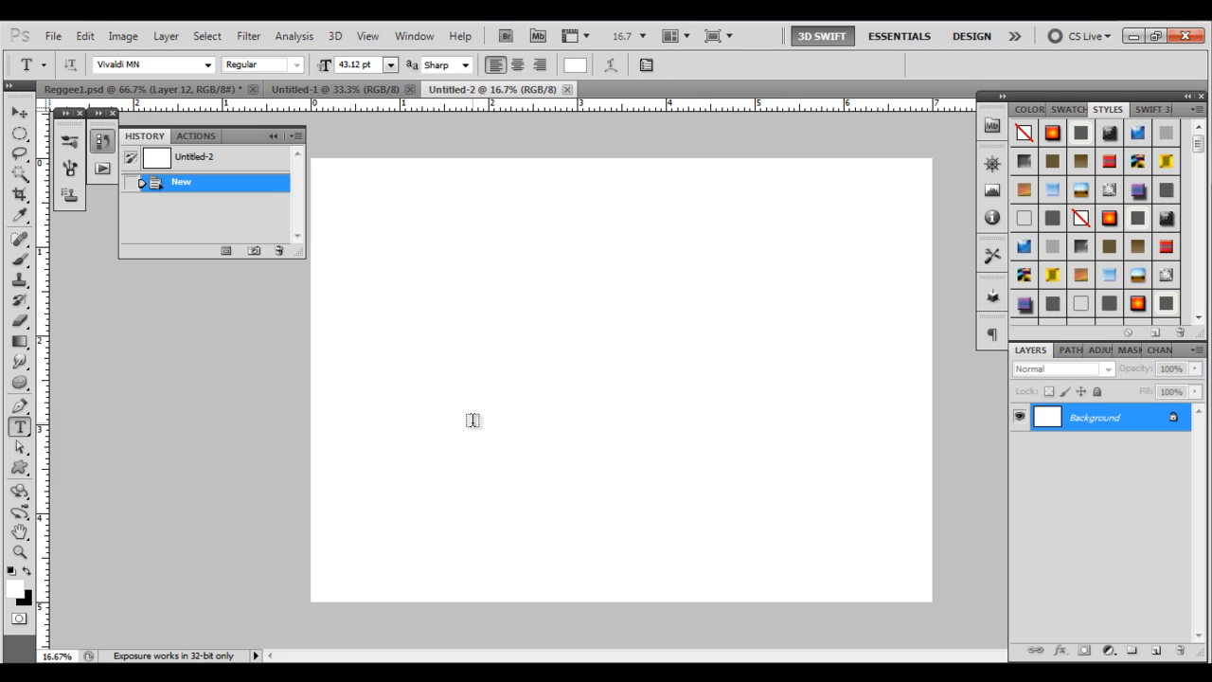
Switch to Adobe Bridge and open Reggee1.psd from the flyers folder in Photoshop
click(507, 36)
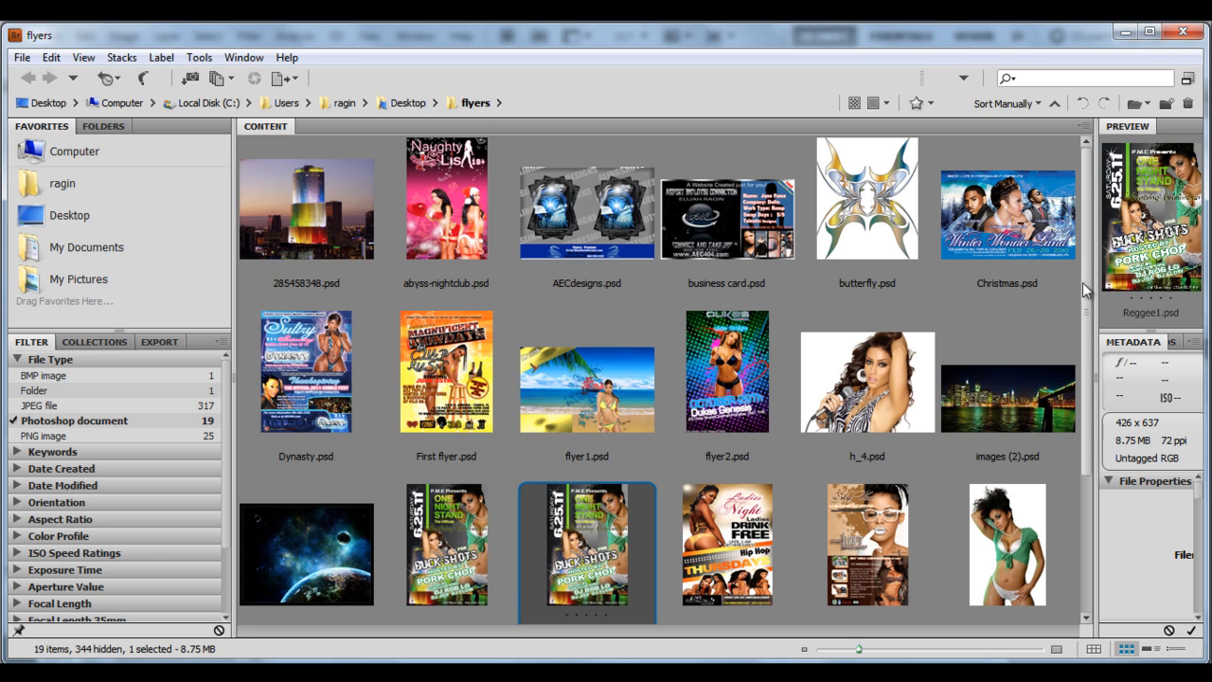
drag(1082, 282, 1069, 429)
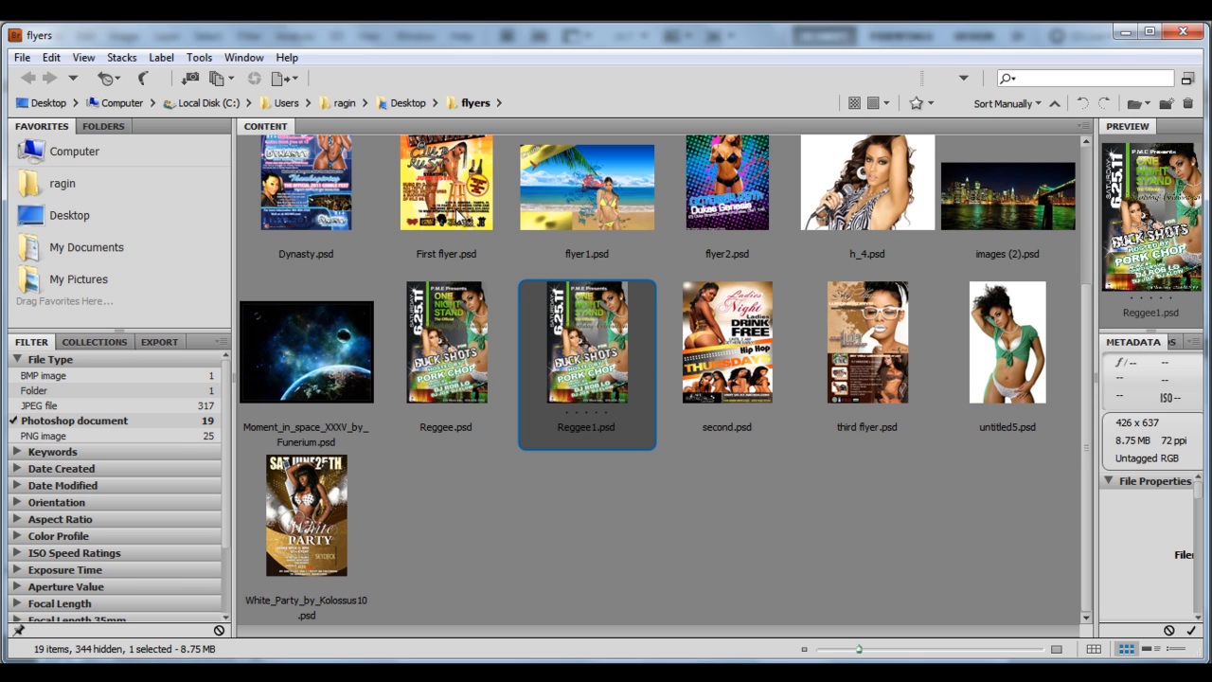
click(420, 358)
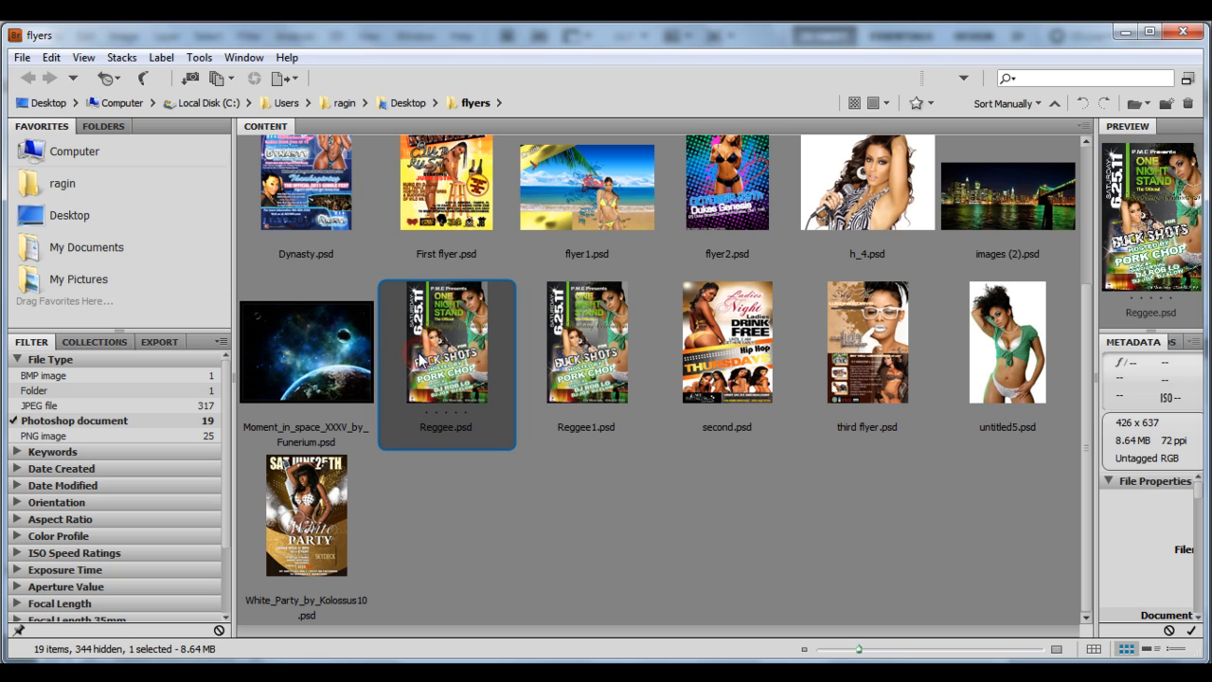
click(603, 348)
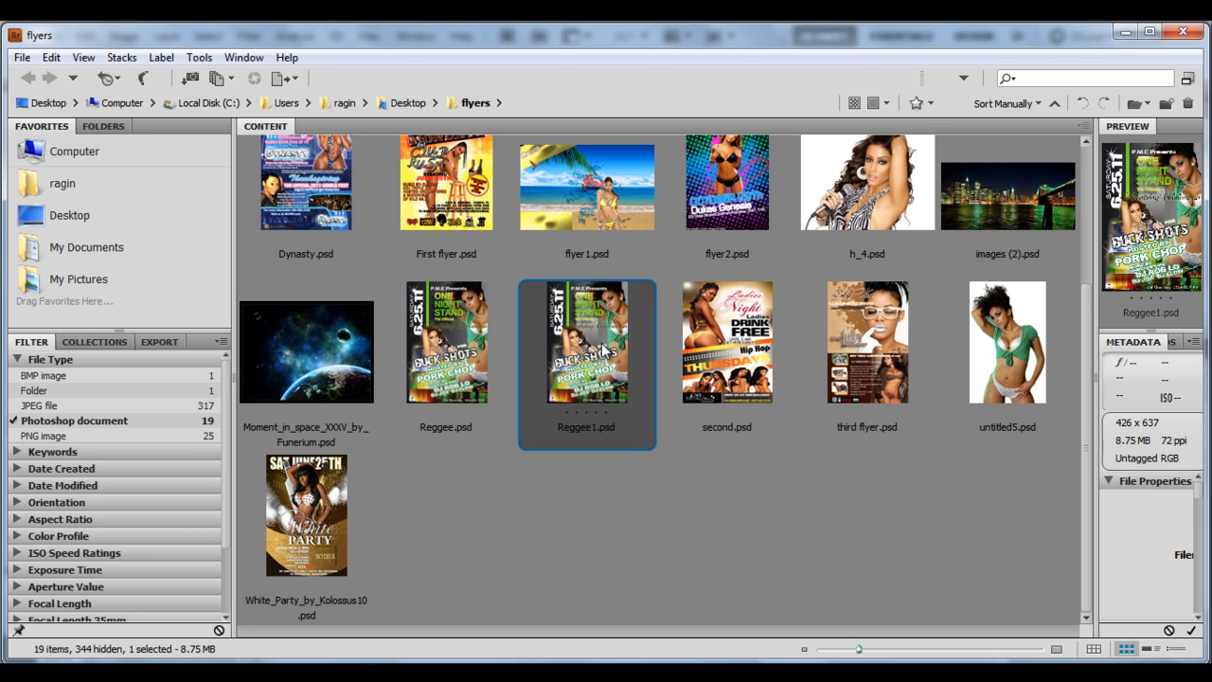
double_click(586, 360)
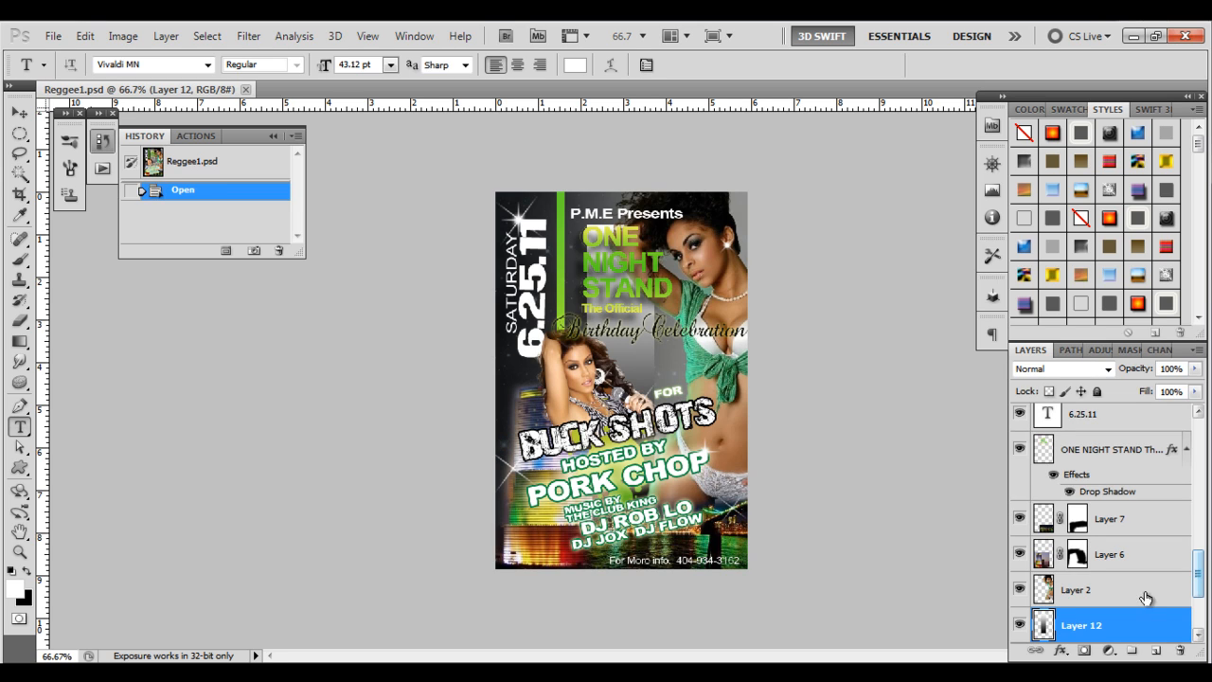
Show and hide Layer 0 twice to compare the original flyer with the recreated version
drag(1200, 582, 1199, 442)
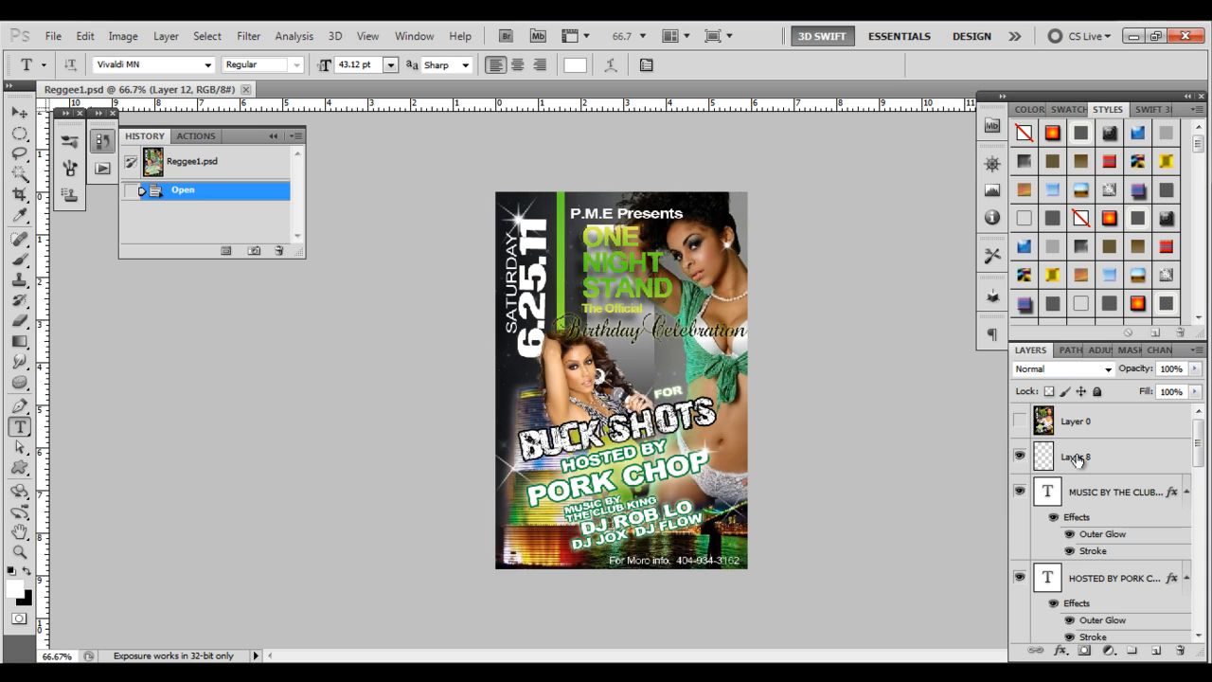
click(1021, 420)
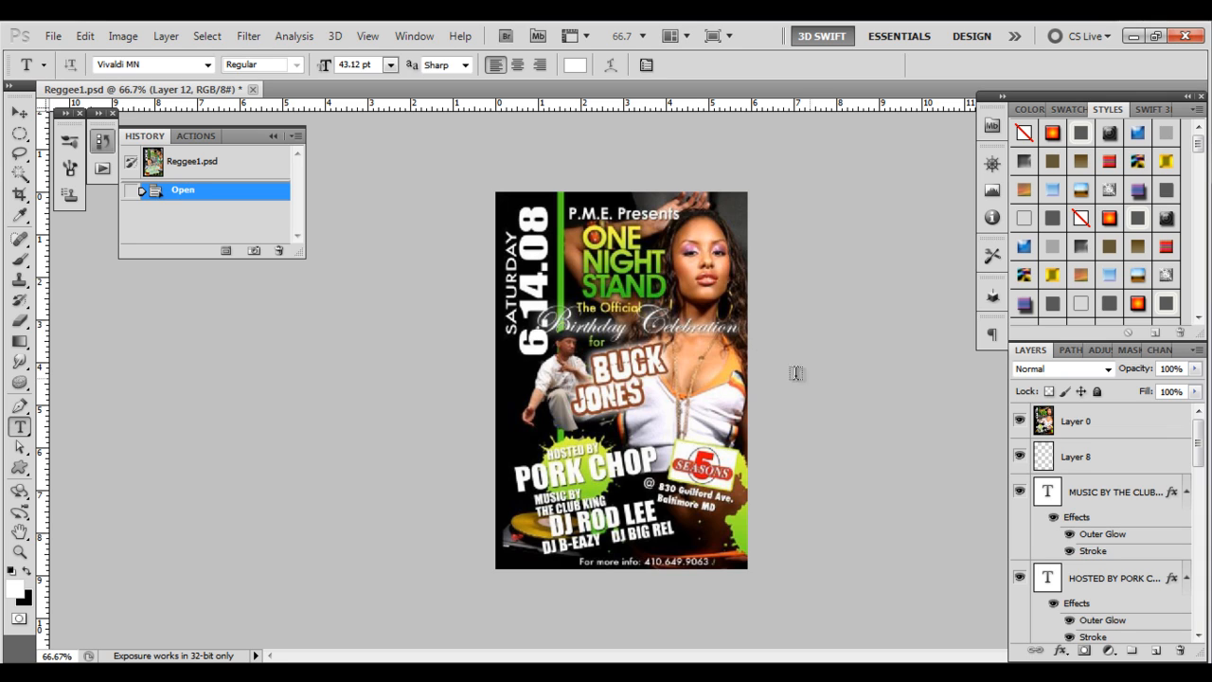
click(1018, 420)
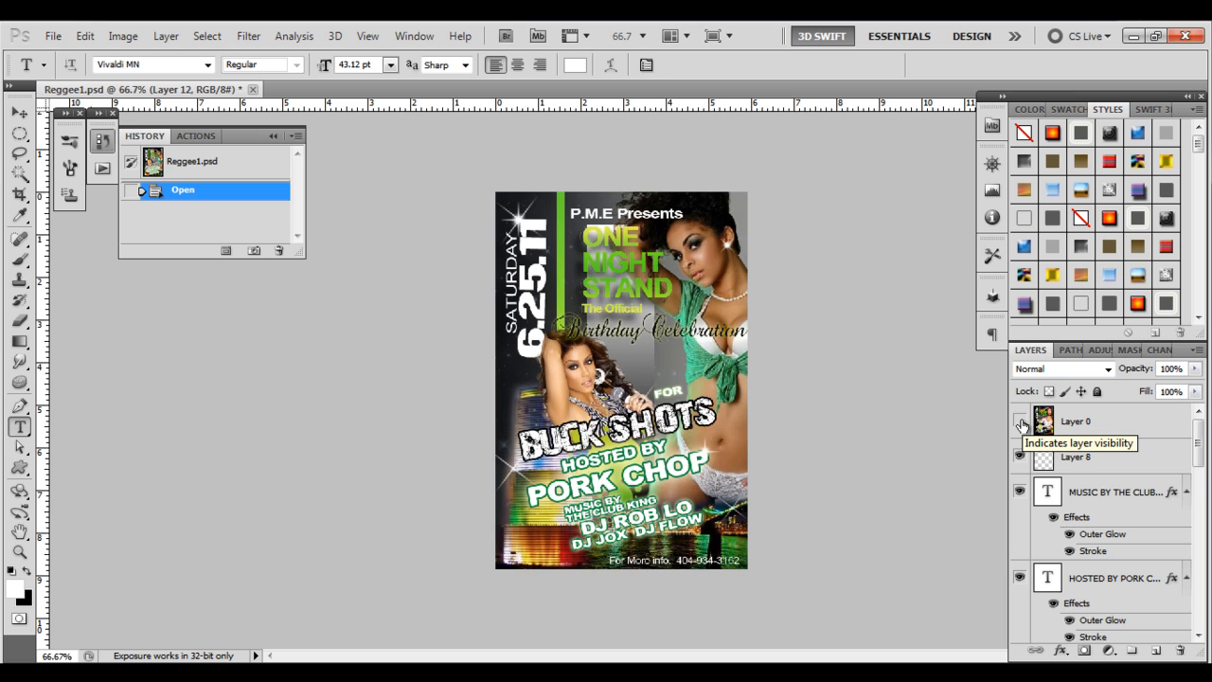
click(1019, 422)
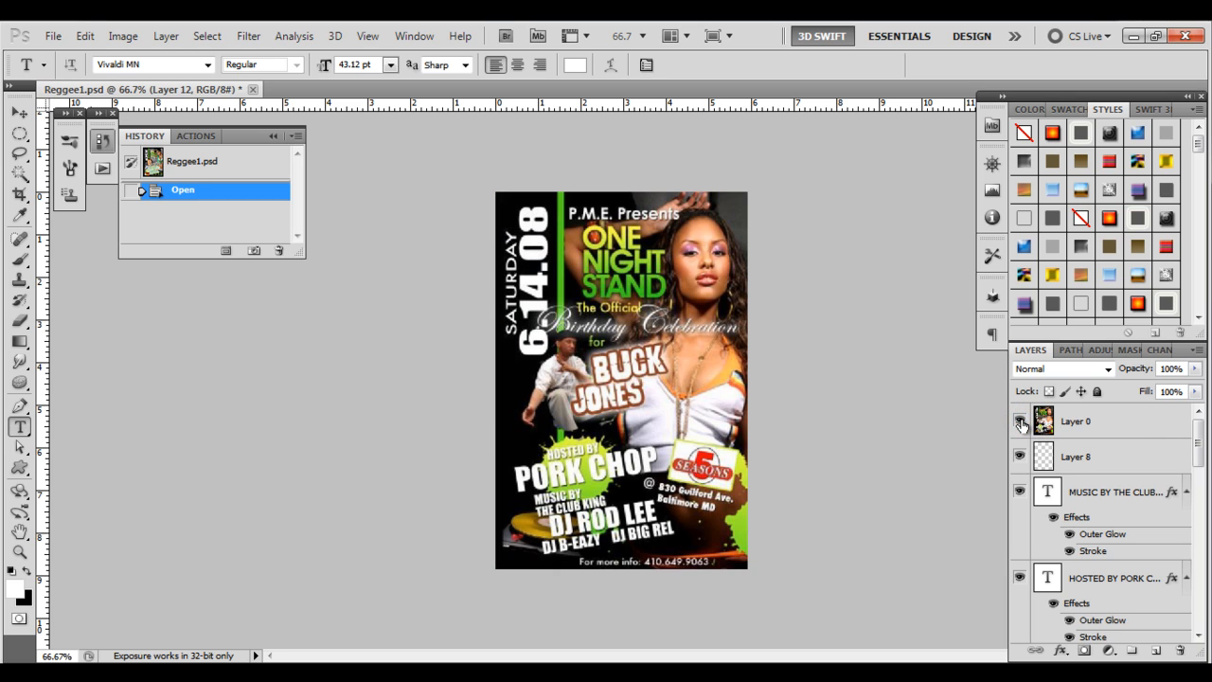
click(1020, 422)
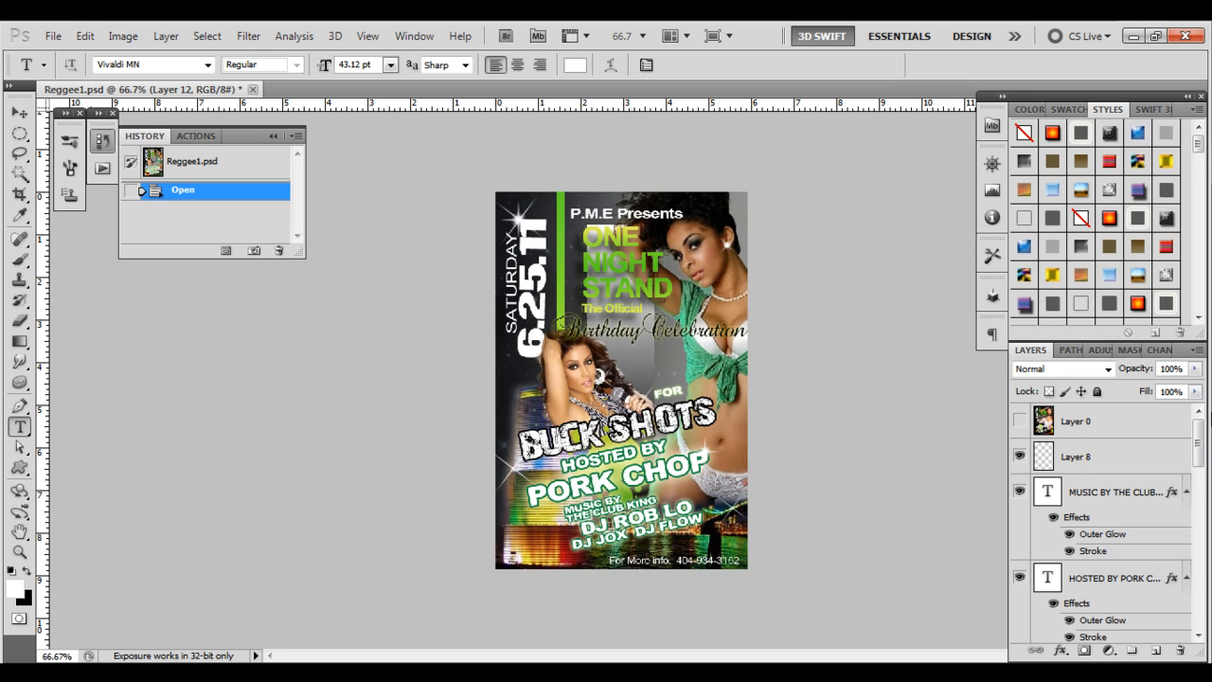
Hide all layers except the gradient background Layer 10, and add a new empty layer directly above it
scroll(1035, 509, down, 5)
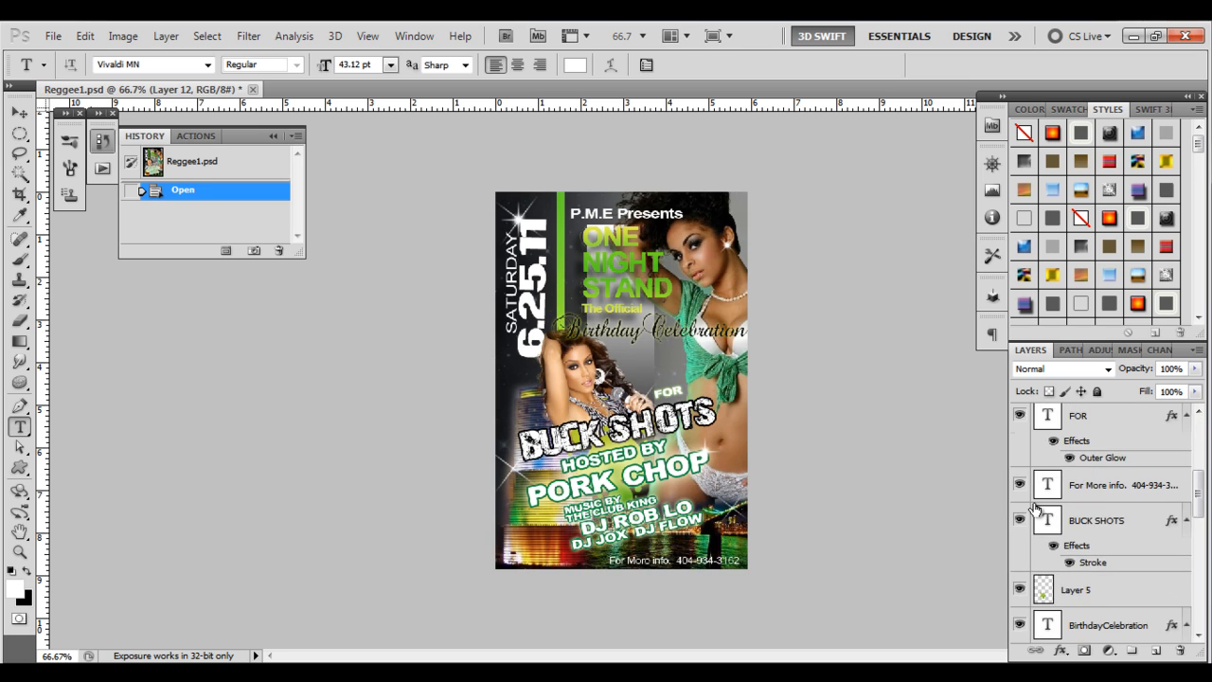
scroll(1032, 516, down, 10)
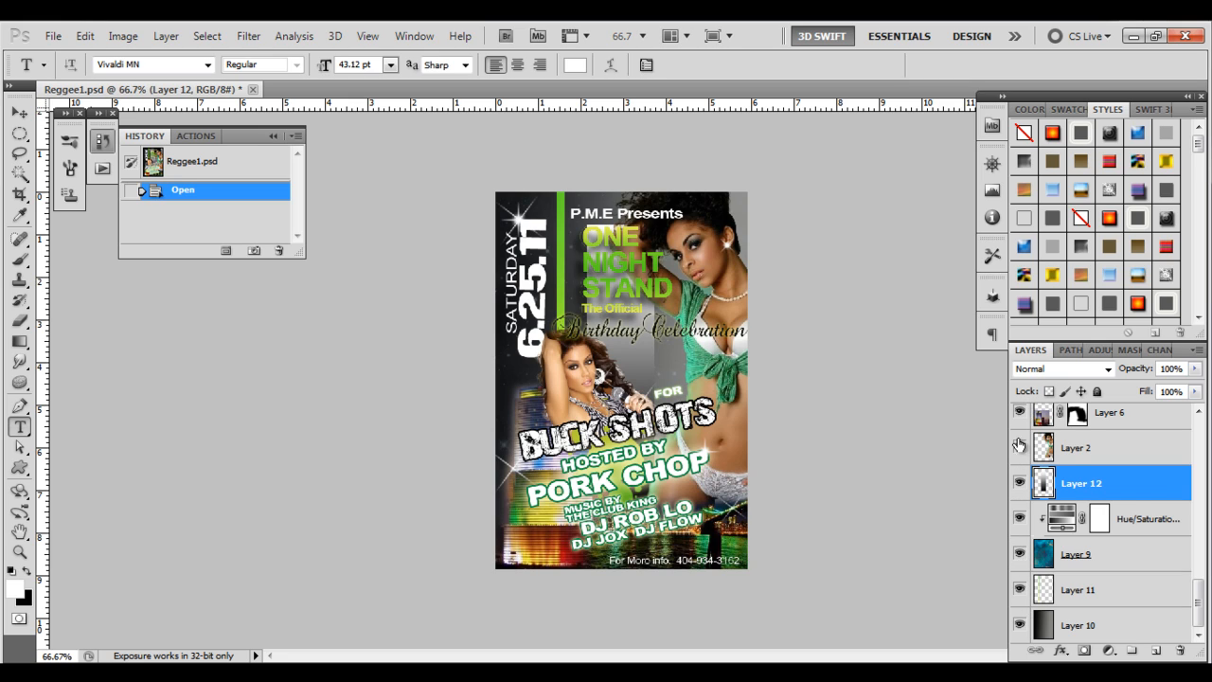
right_click(1019, 627)
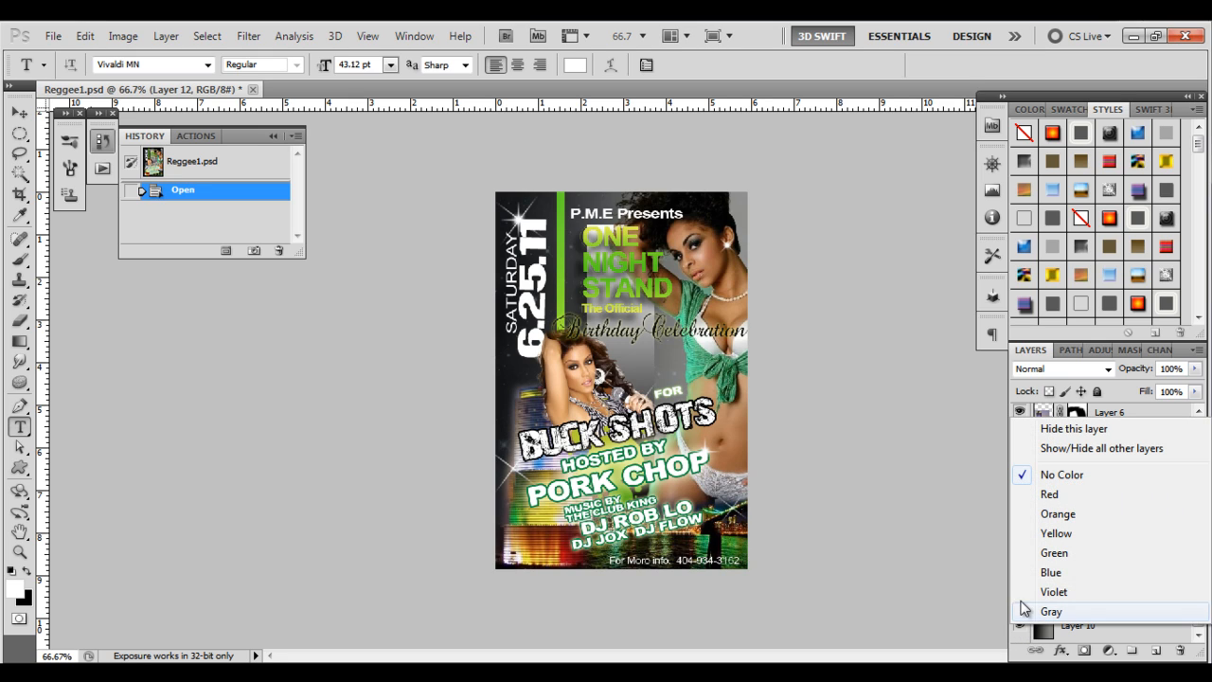
click(1068, 448)
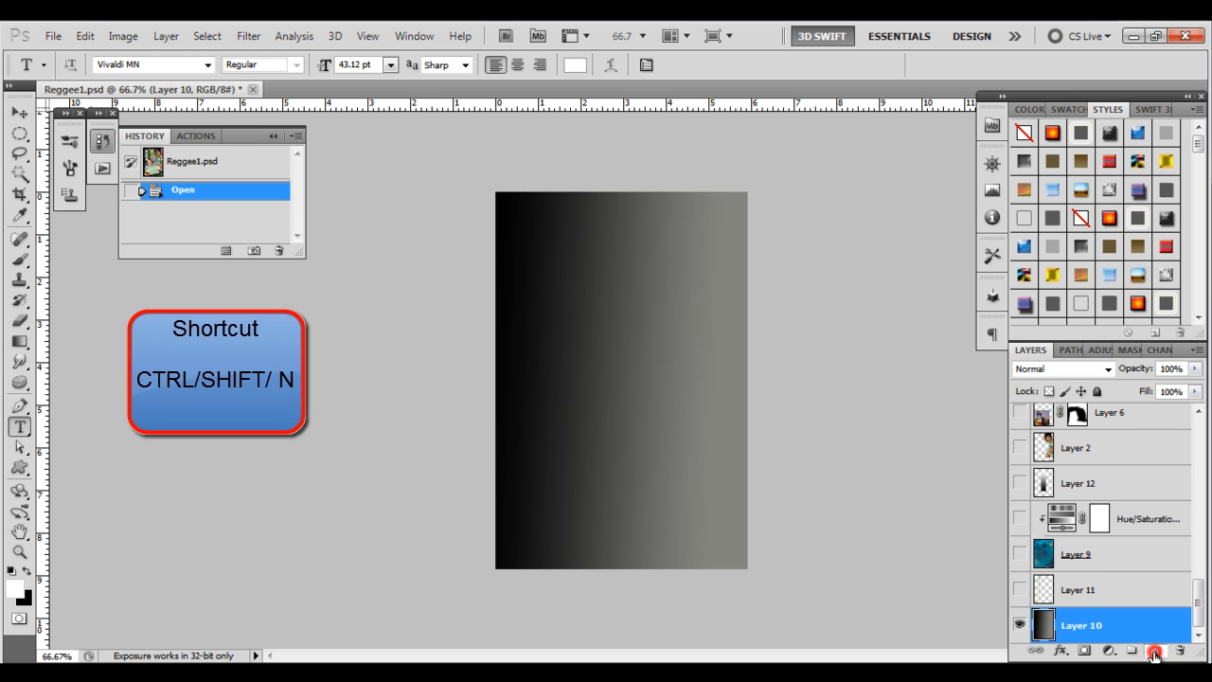
click(1154, 653)
Show Layer 0 briefly to examine the original flyer's background, and hide it again
scroll(1198, 596, down, 1)
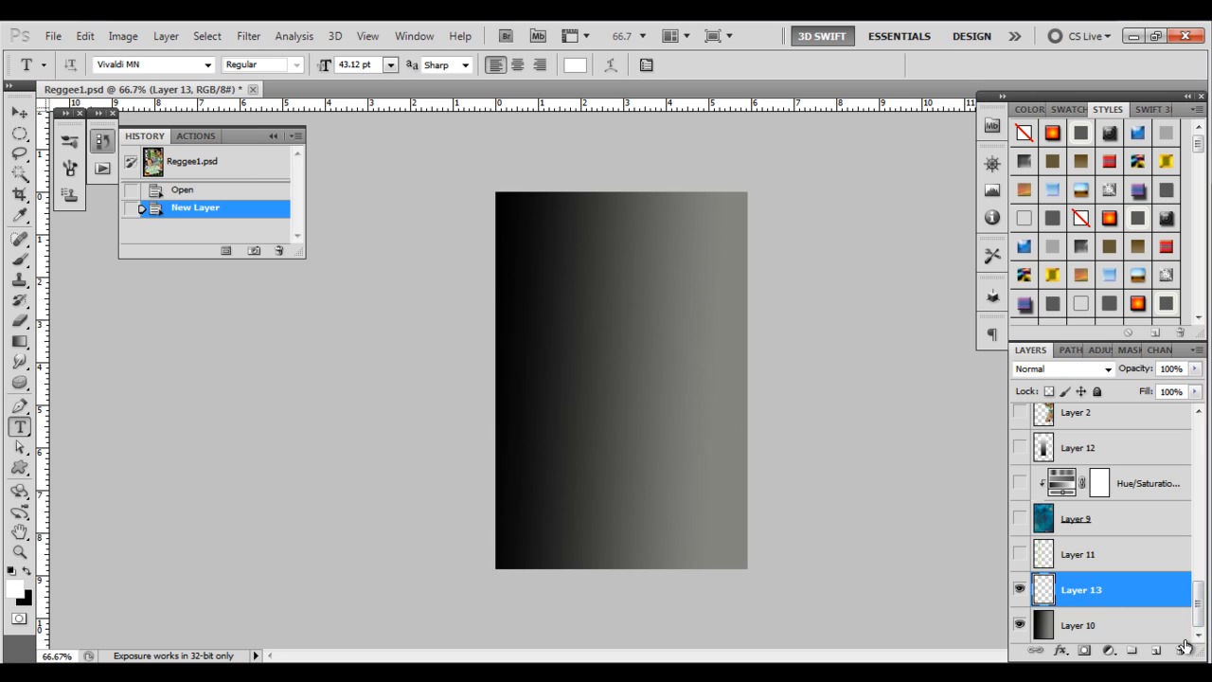
drag(1199, 614, 1211, 457)
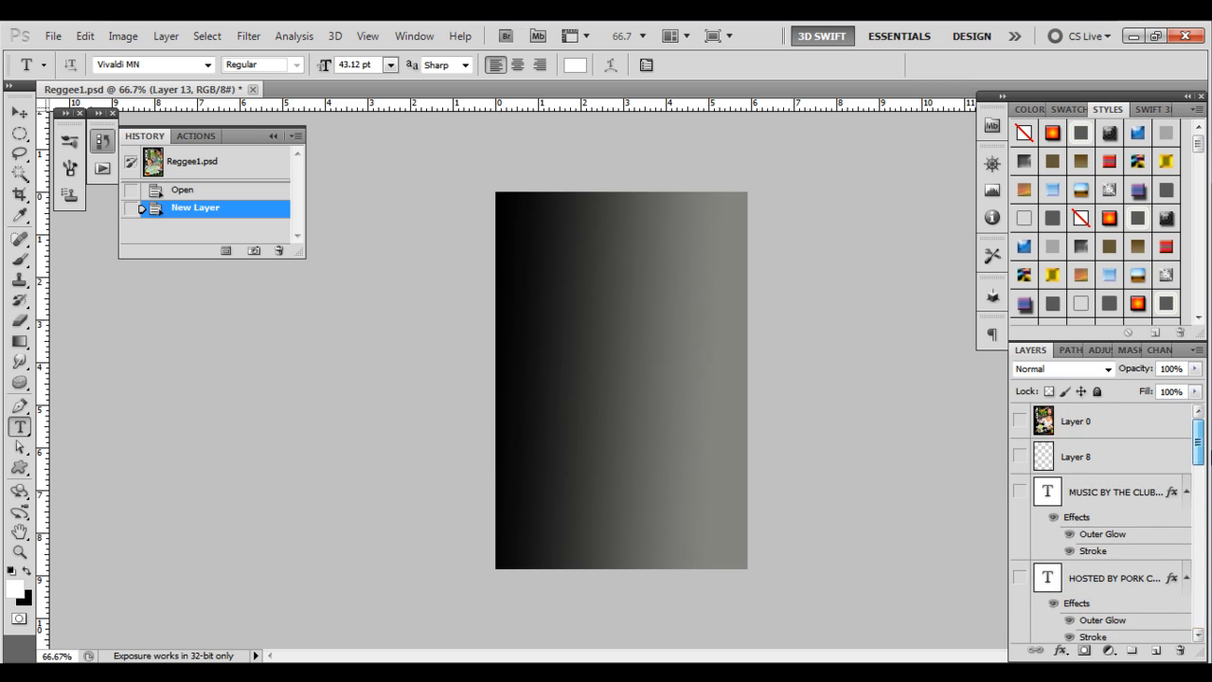
click(1020, 422)
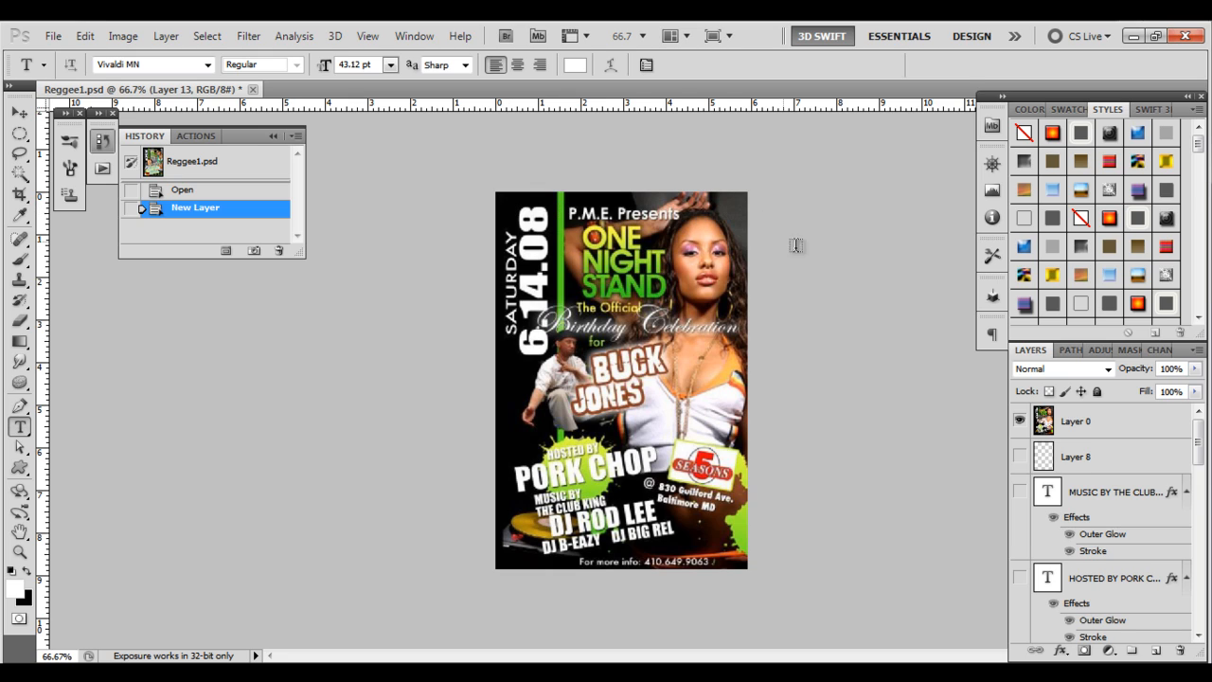
click(1020, 421)
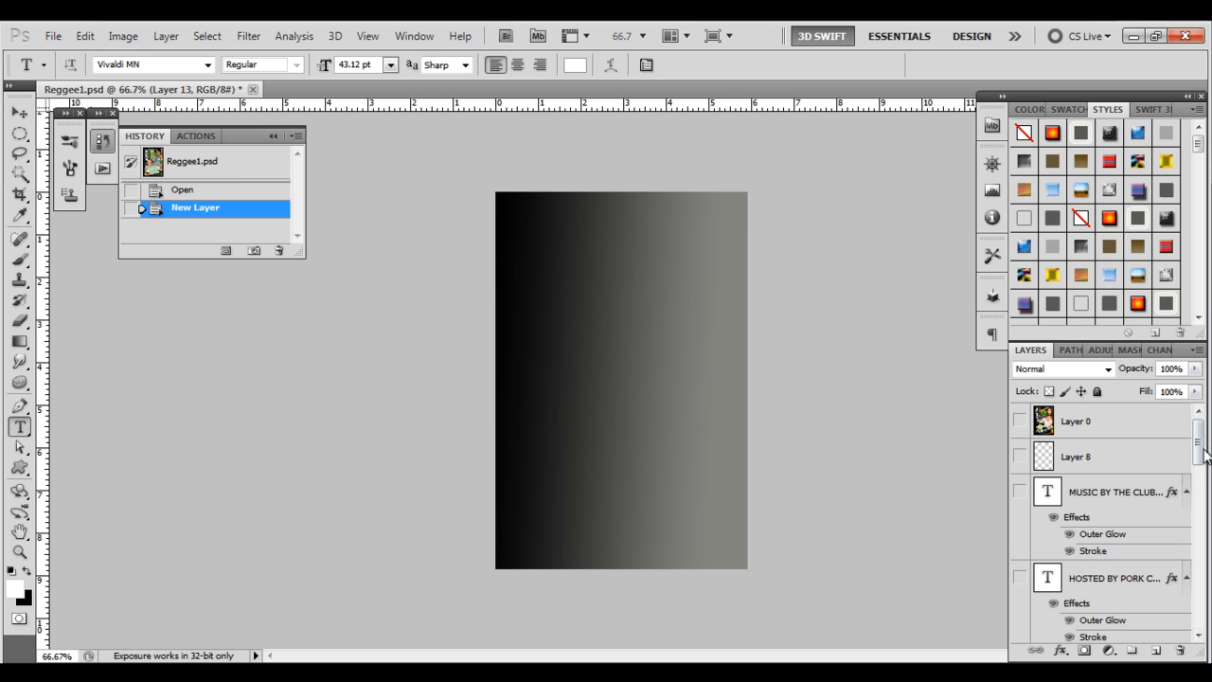
Hide Layer 10 and open the Gradient Editor for the Gradient tool with the new empty layer active
scroll(1199, 446, down, 10)
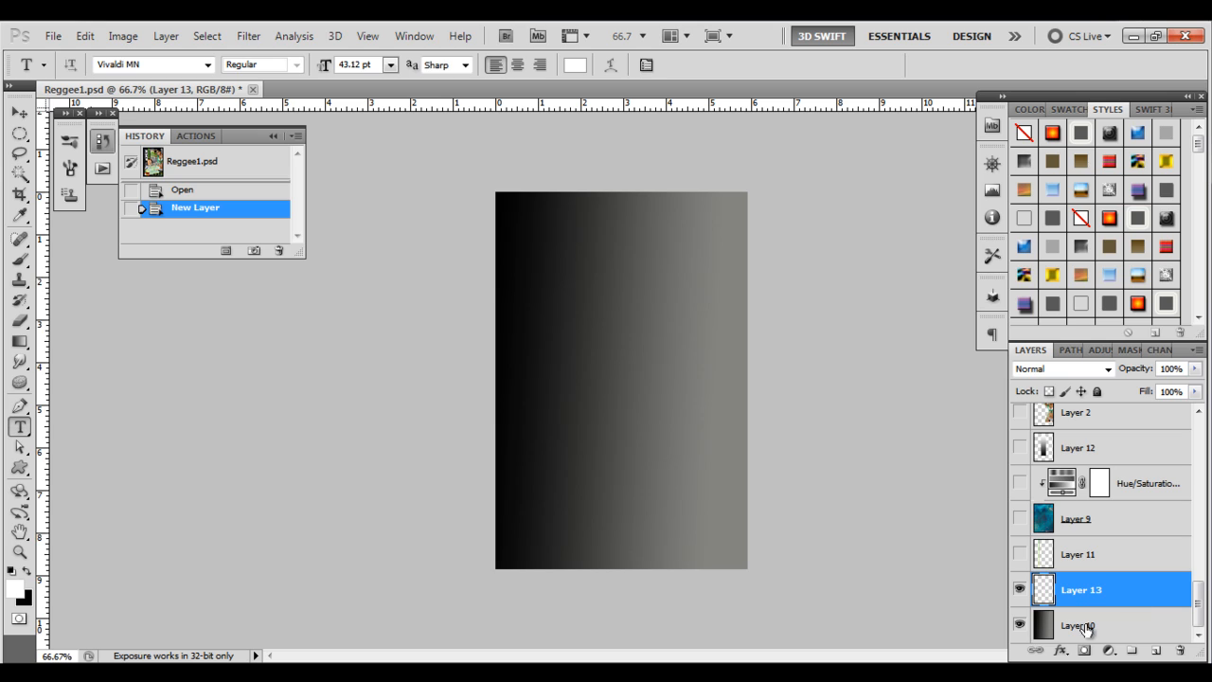
click(1021, 627)
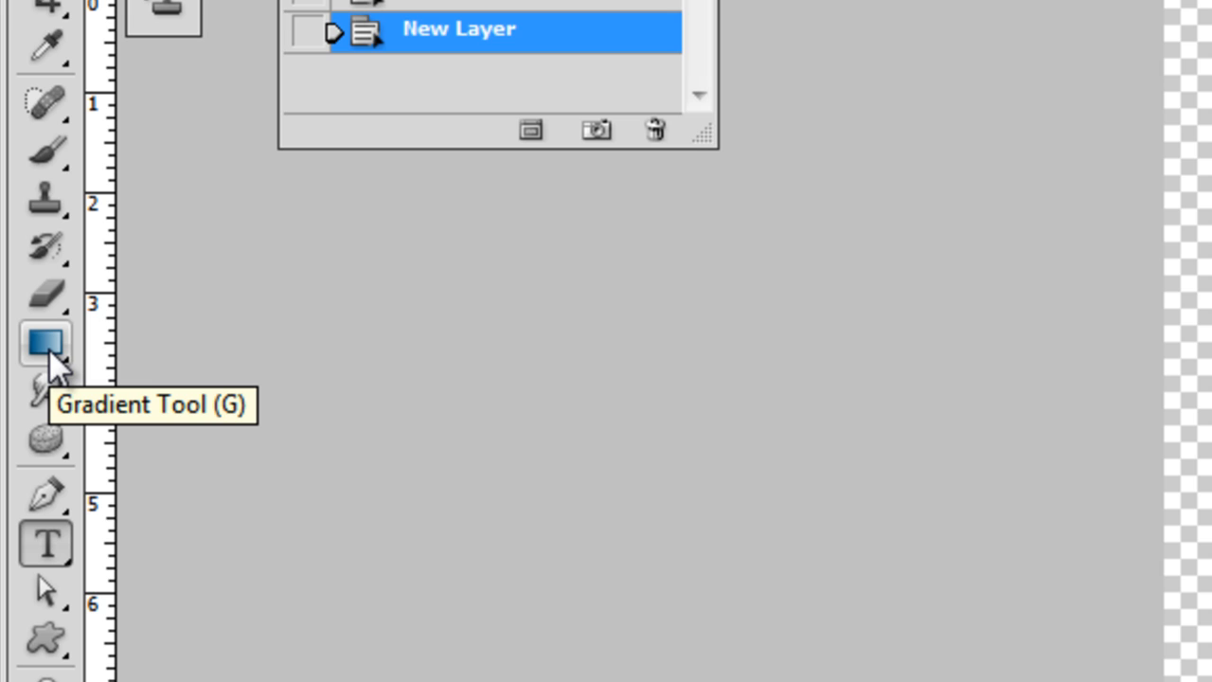
click(47, 345)
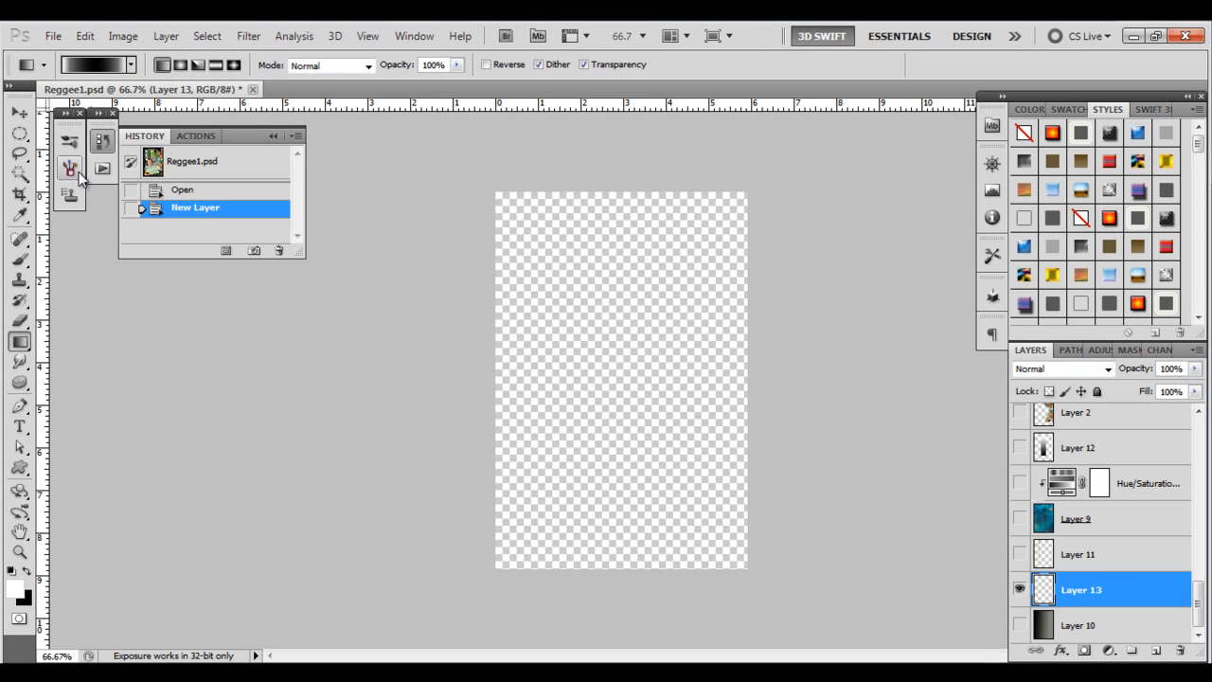
click(94, 65)
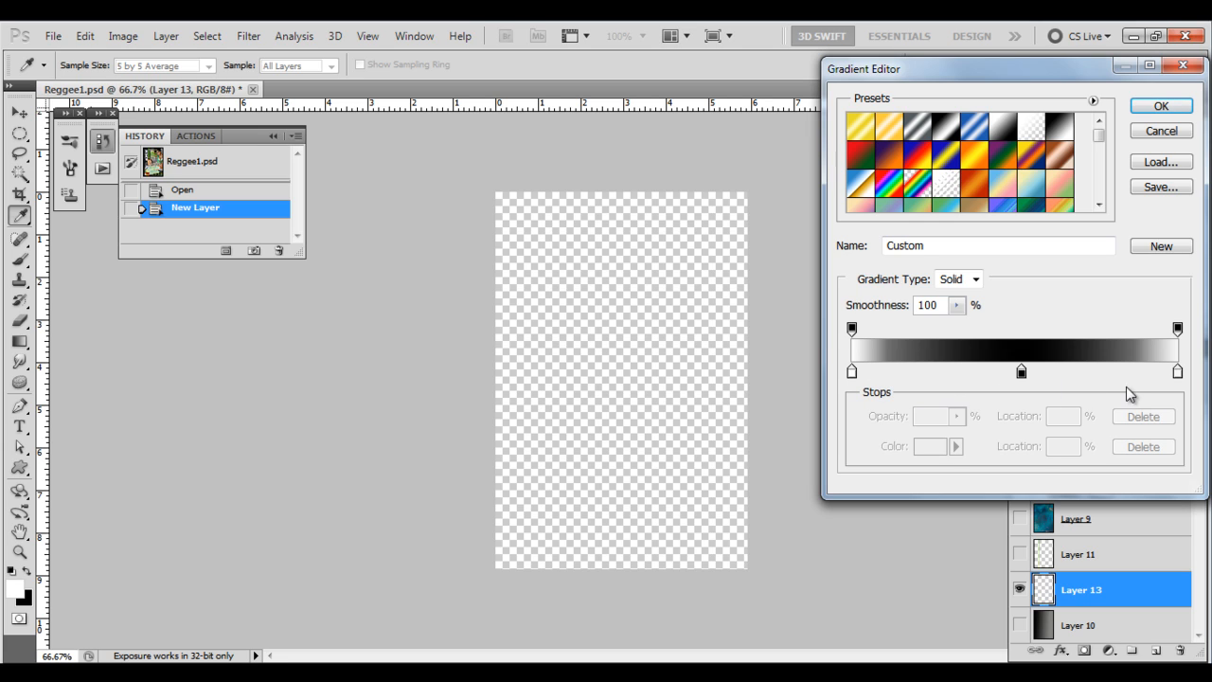
Change the gradient's starting white color stop at 0% to near-black #030303
double_click(852, 373)
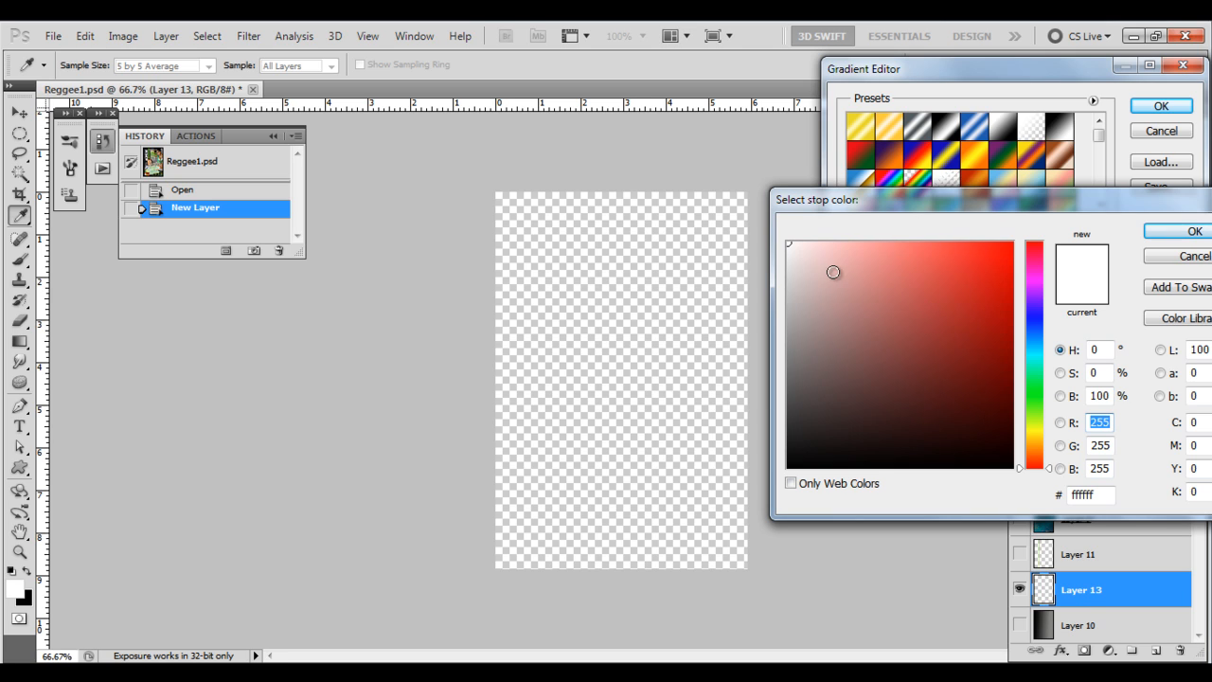
drag(790, 245, 791, 464)
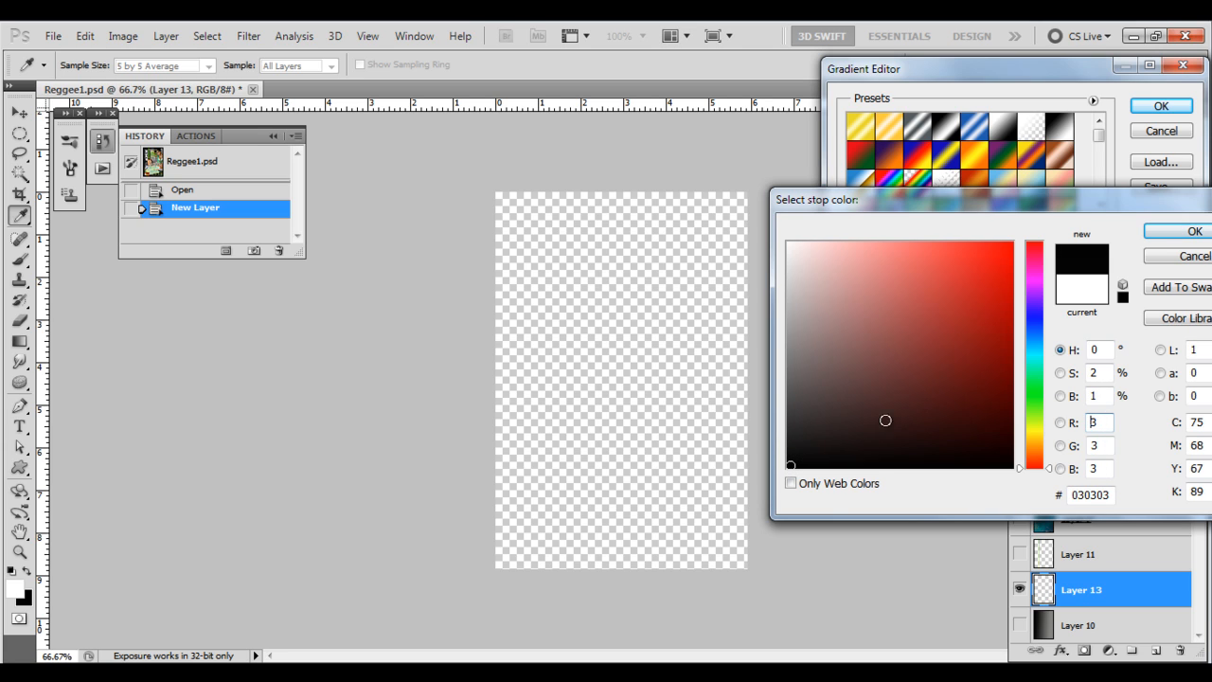
drag(1169, 202, 1133, 203)
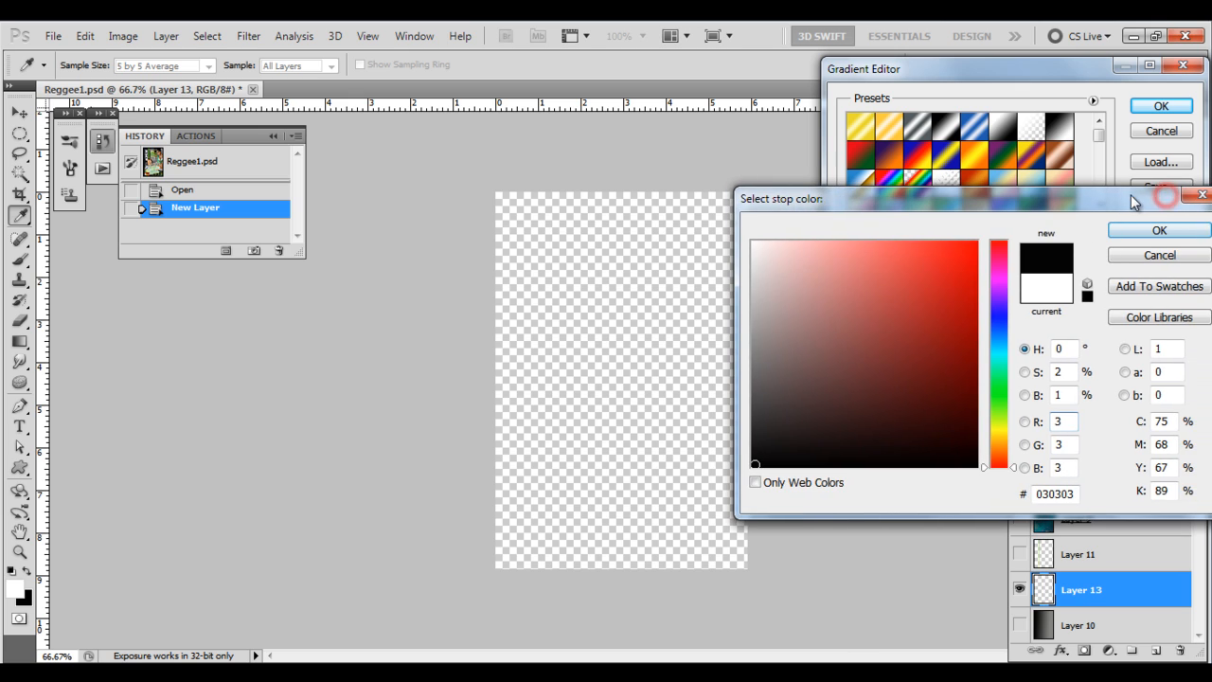
click(1141, 232)
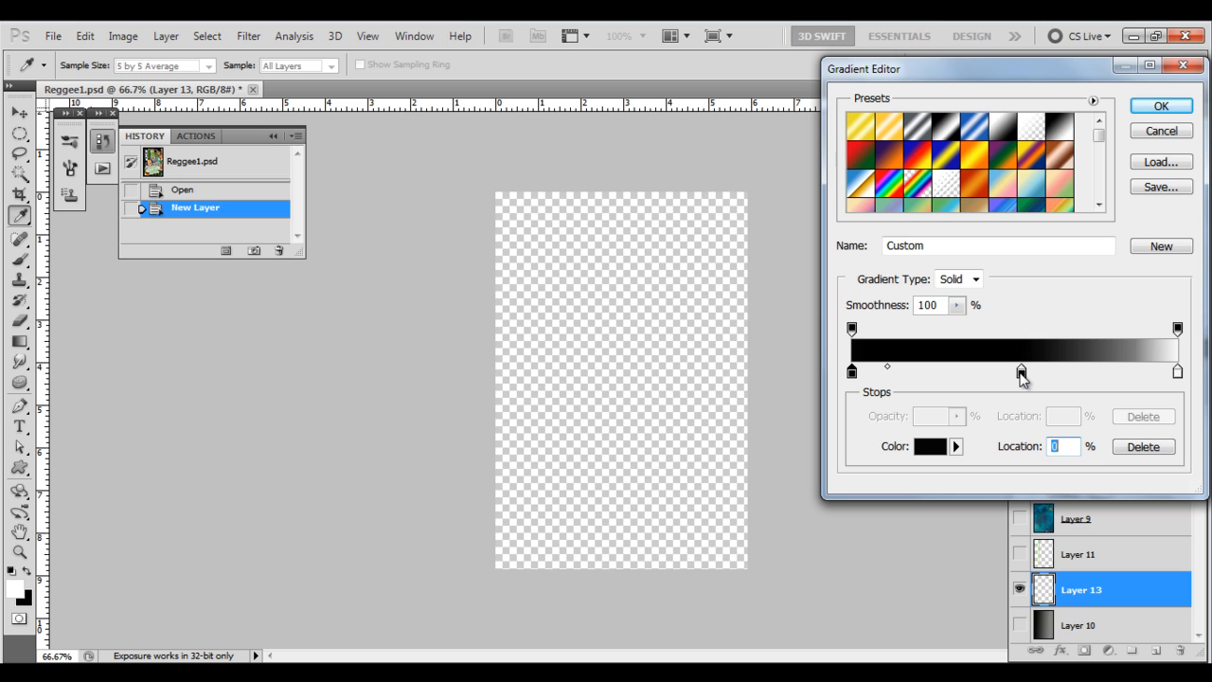
Change the gradient's middle black color stop to dark gray #424243
double_click(1021, 373)
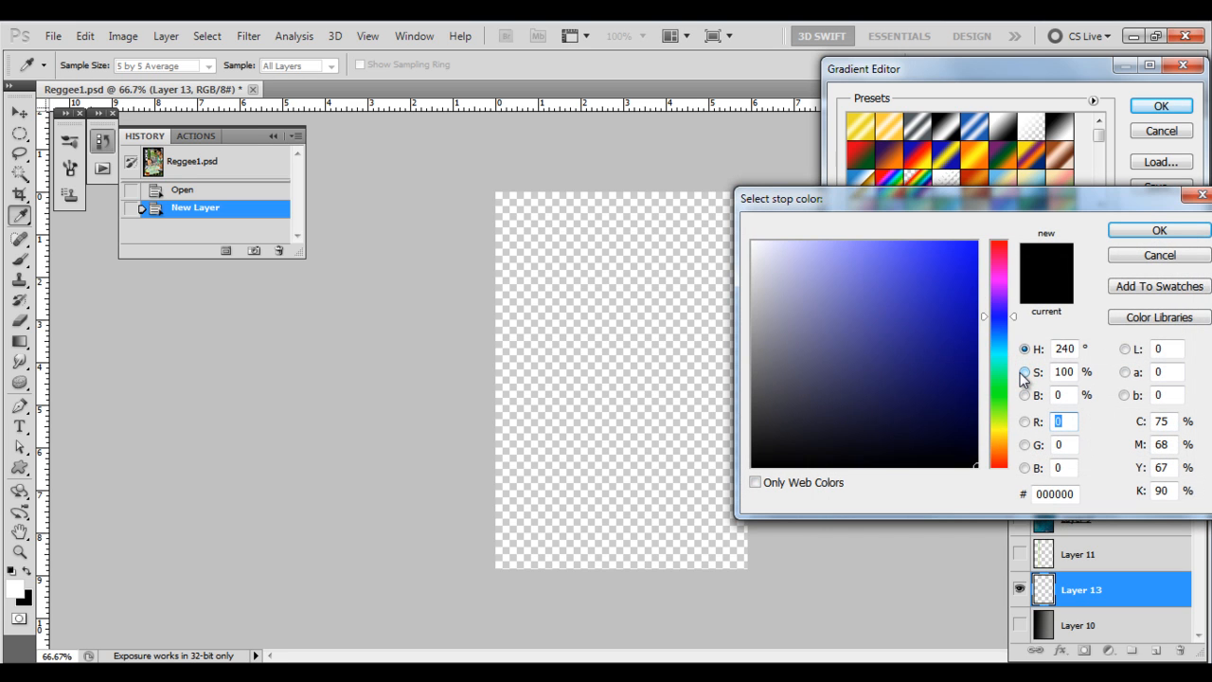
mouse_move(792, 383)
mouse_down()
mouse_move(782, 373)
mouse_move(754, 408)
mouse_up()
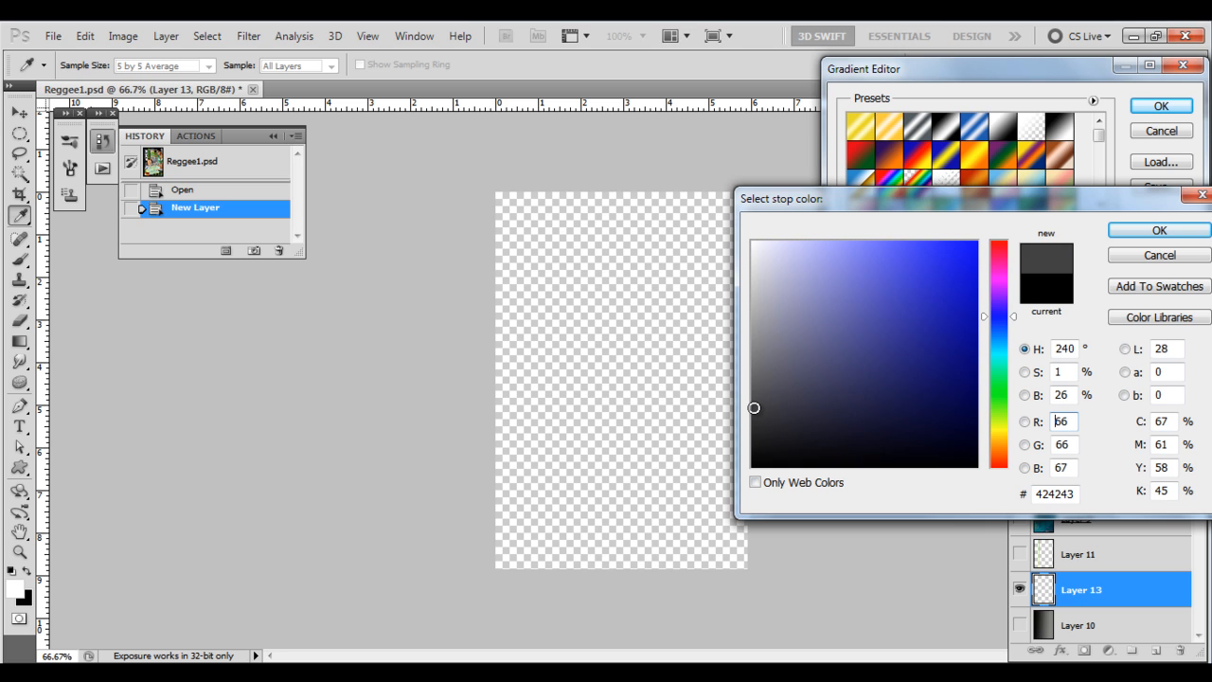
click(1158, 230)
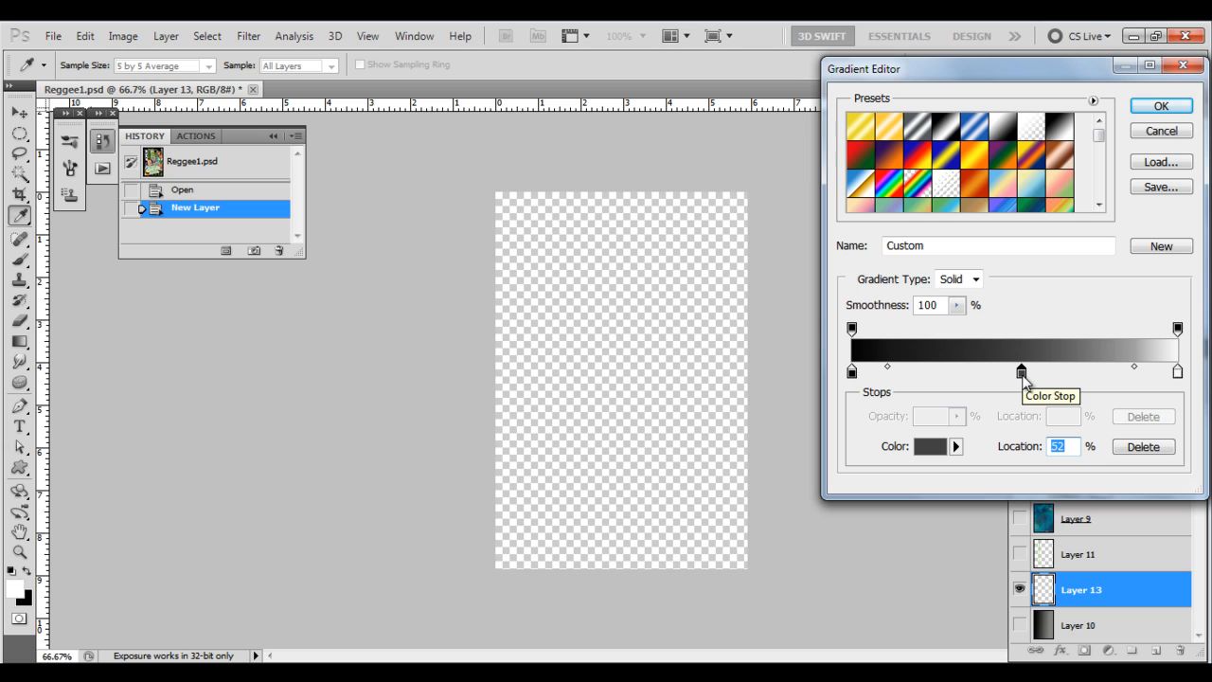
Move the dark gray color stop to 74% and the midpoint before it to 29%
drag(1025, 378, 1090, 376)
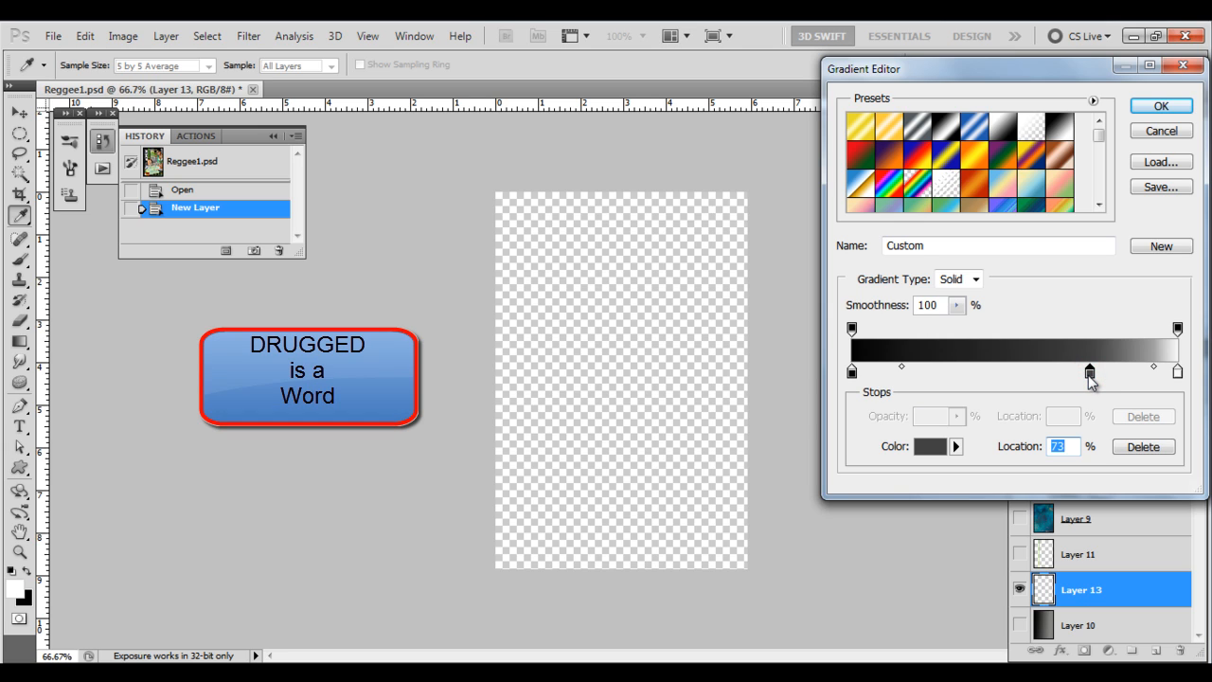
mouse_move(1089, 377)
mouse_down()
mouse_move(1116, 377)
mouse_move(1093, 376)
mouse_up()
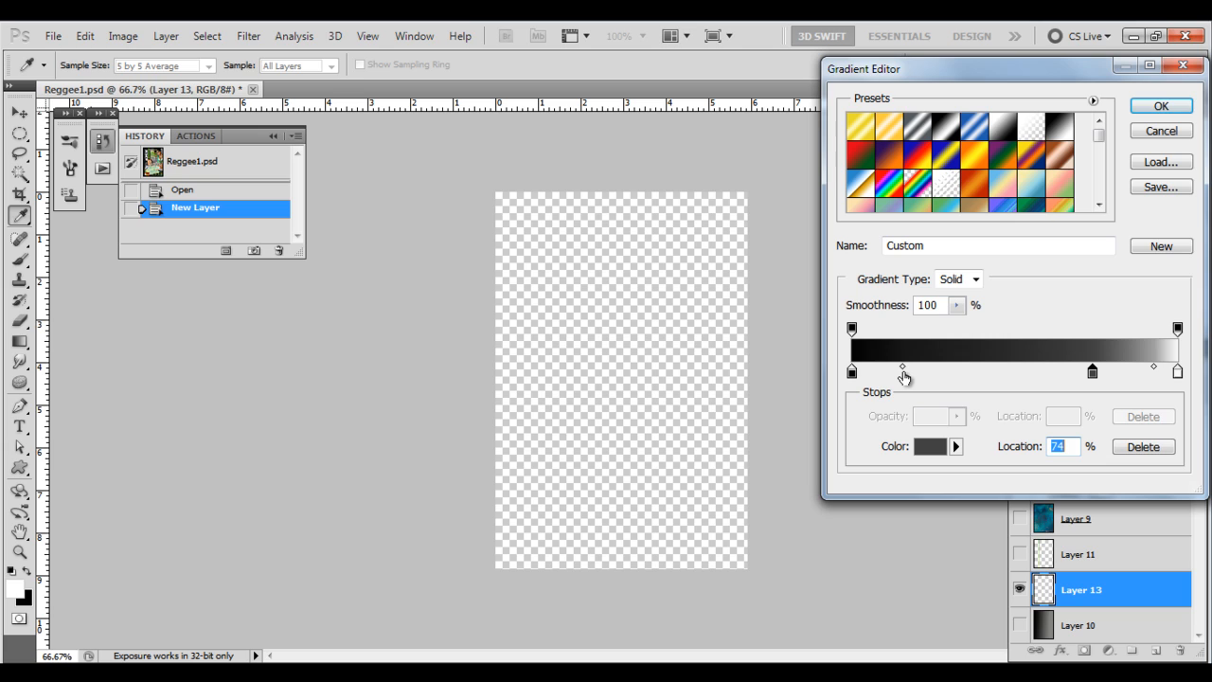
mouse_move(903, 368)
mouse_down()
mouse_move(1046, 370)
mouse_move(950, 381)
mouse_move(924, 369)
mouse_up()
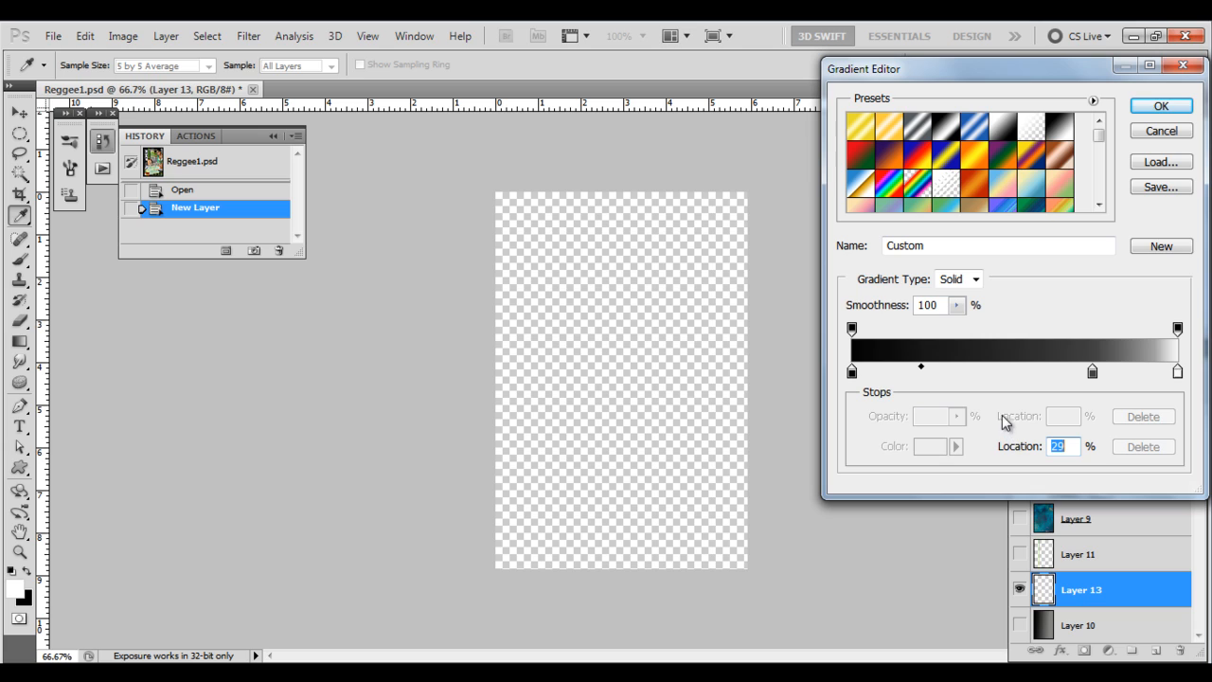
Add a blue color stop at 38% to the gradient and remove it again
click(974, 371)
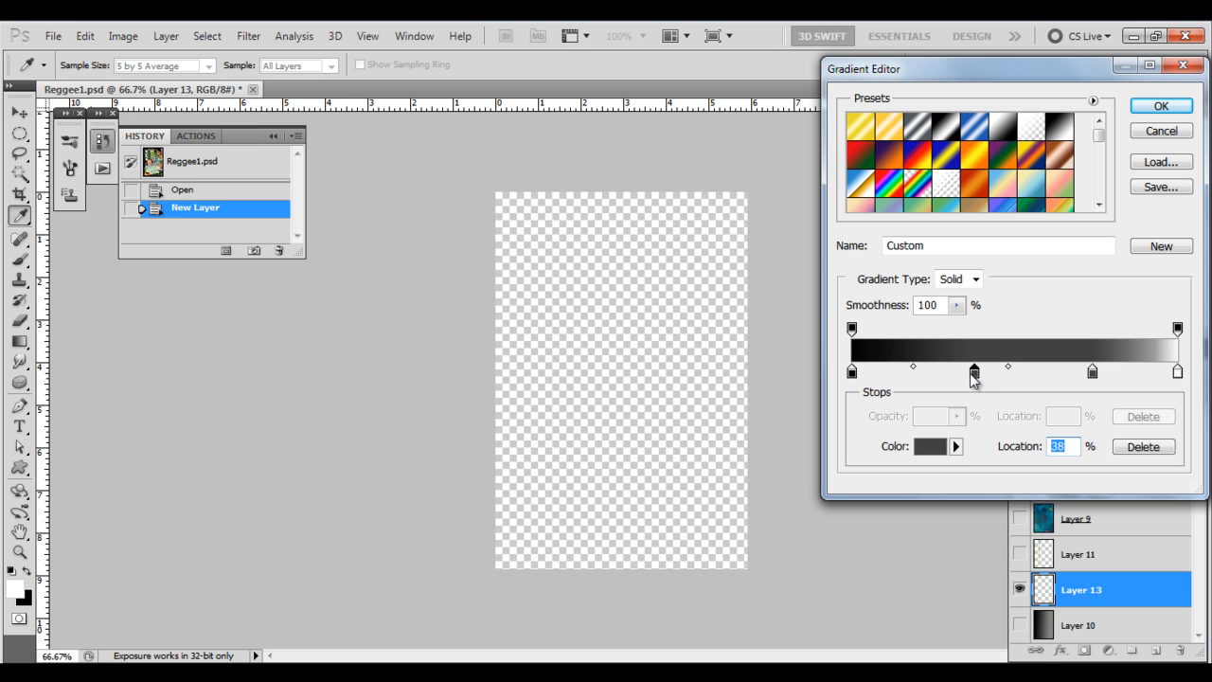
double_click(974, 371)
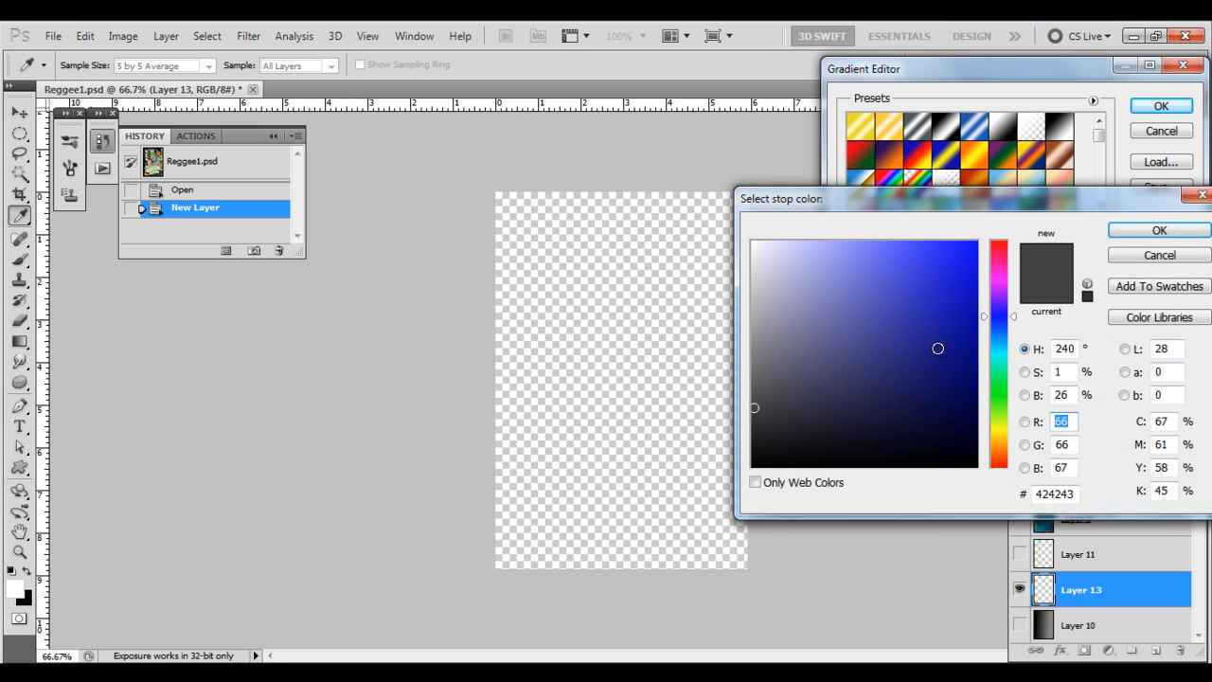
click(936, 343)
click(908, 295)
click(1118, 233)
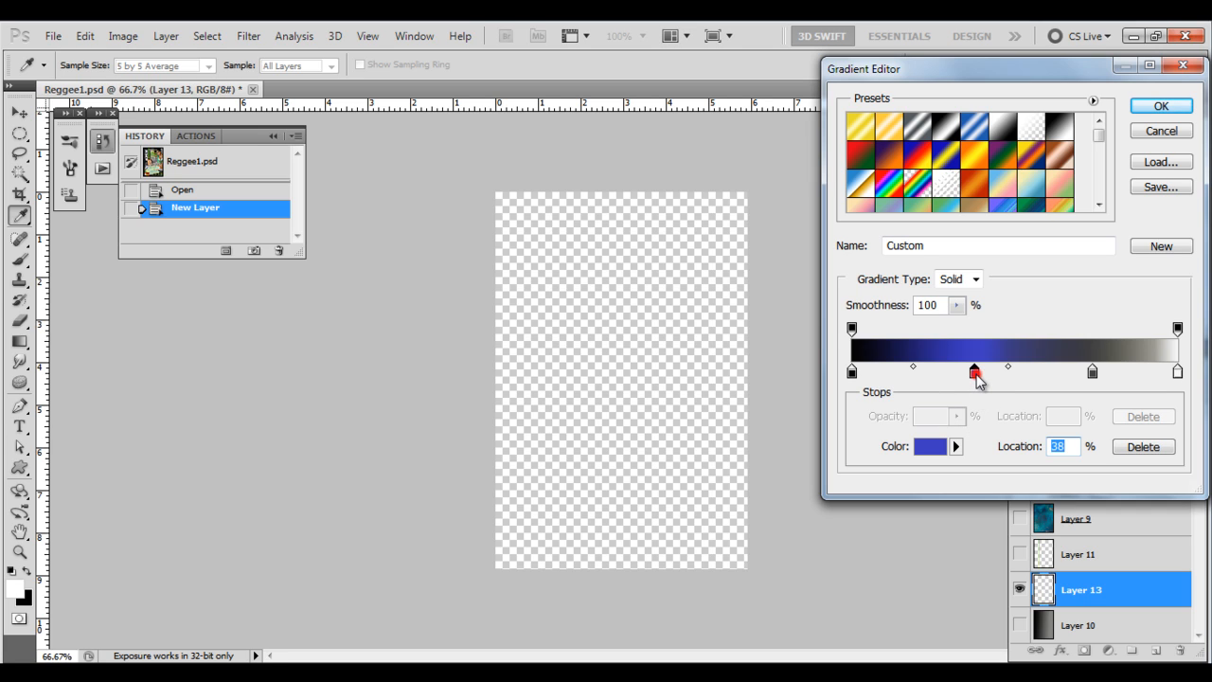
drag(977, 374, 990, 552)
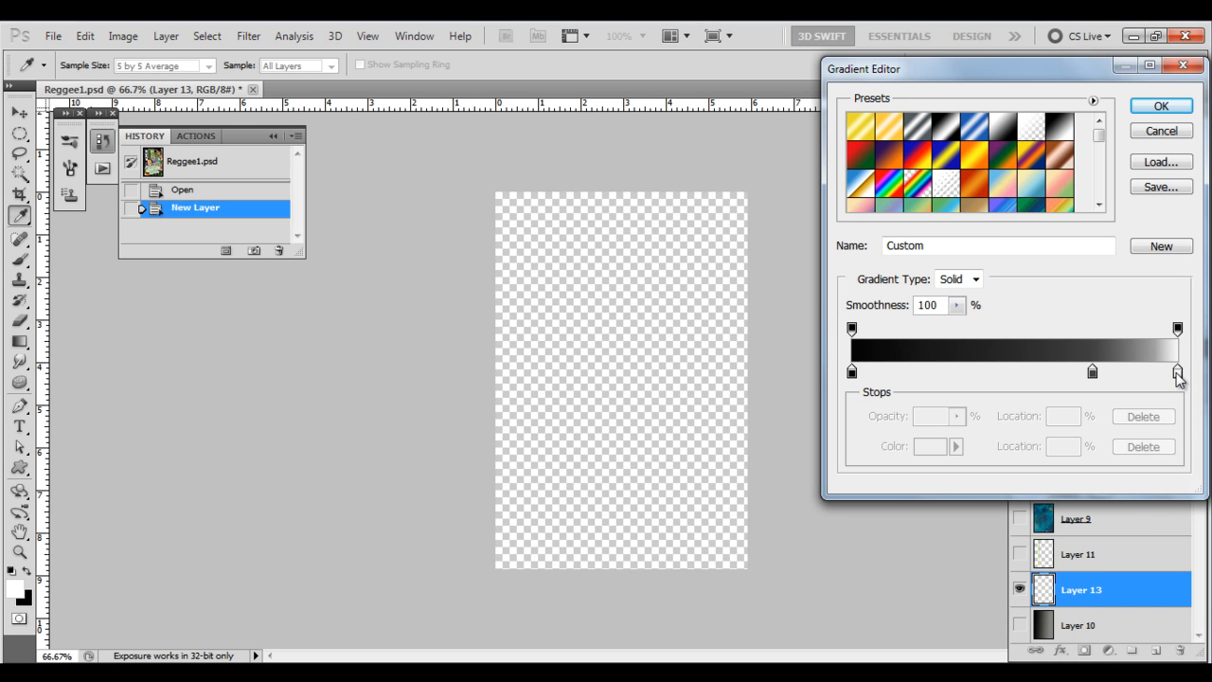
Remove the white end stop, shift the black stop inward with its midpoint at 51%, and accept the gradient
click(1178, 373)
drag(1178, 373, 1191, 454)
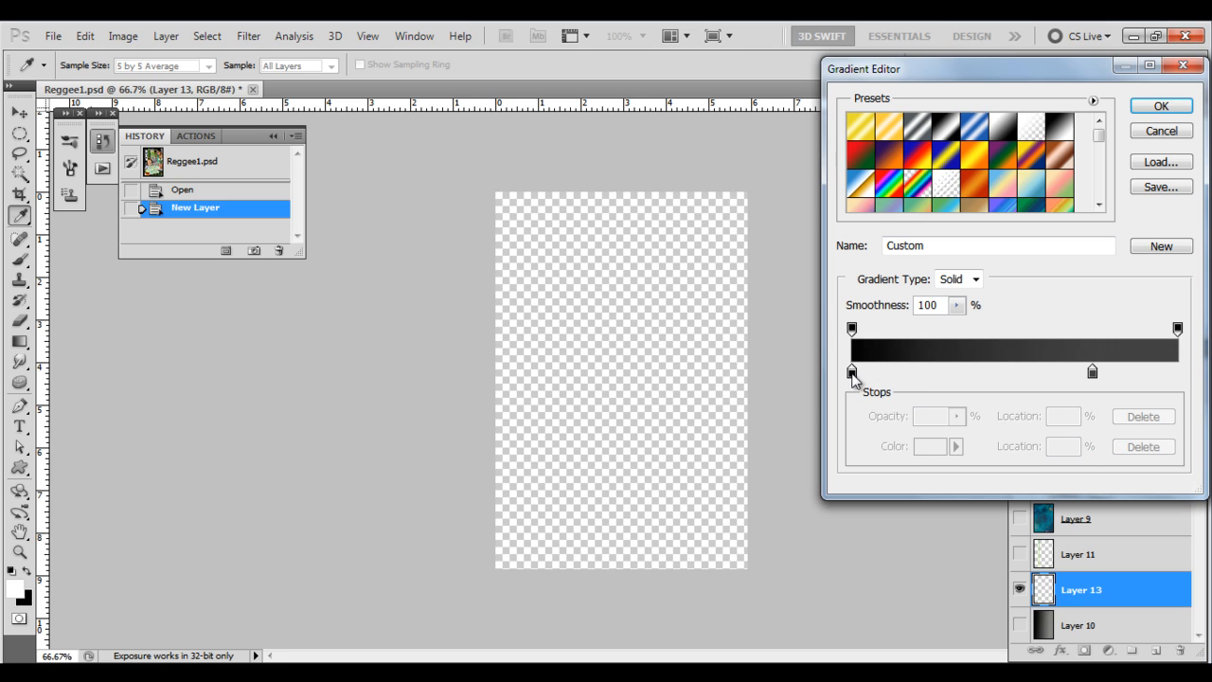
drag(853, 374, 997, 368)
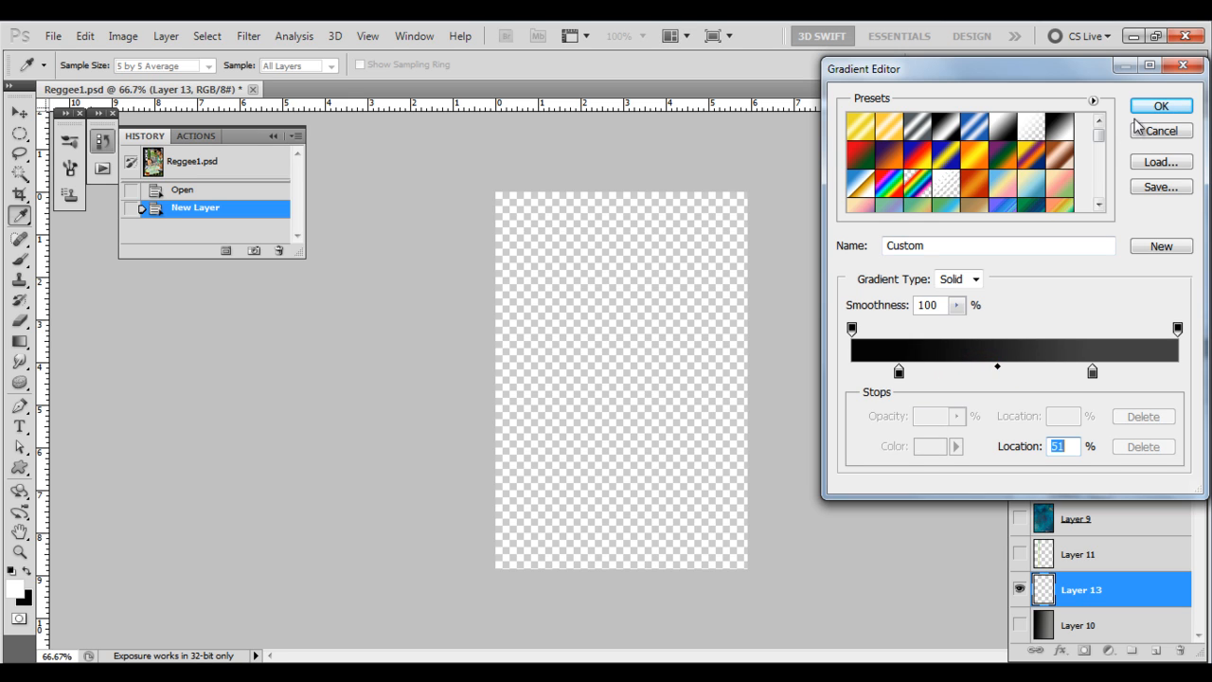
click(1158, 107)
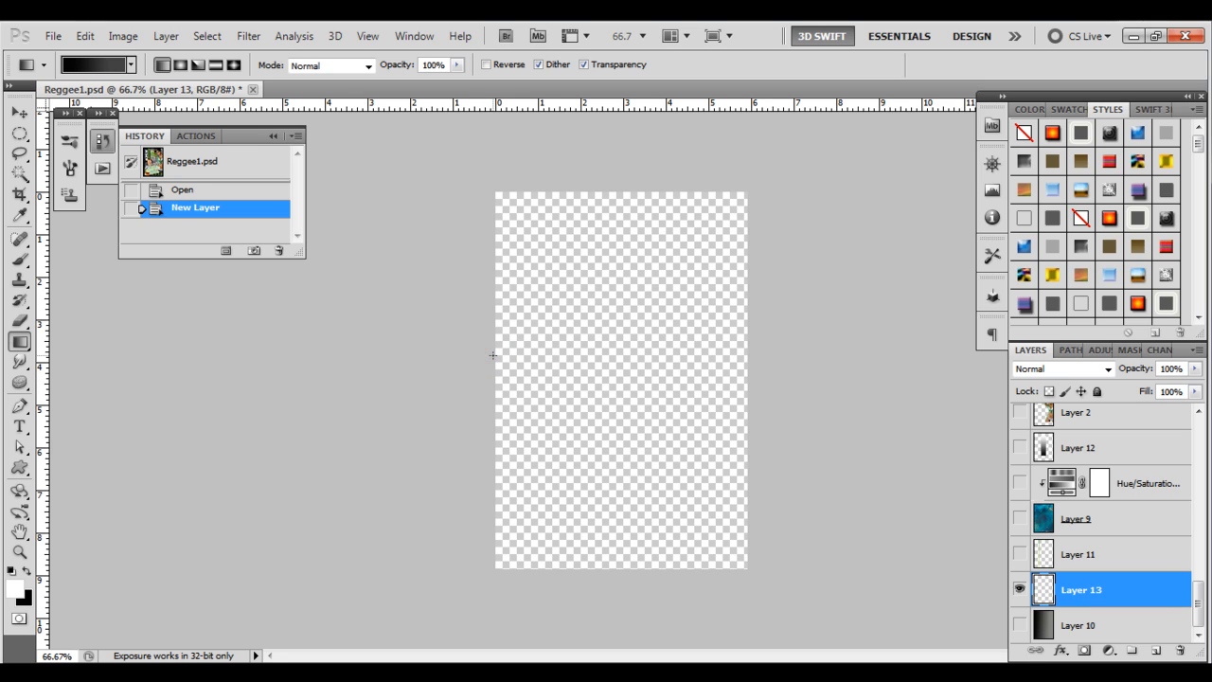
Fill Layer 13 with the gradient from the canvas's left edge to its right edge, and compare it with Layer 10
drag(748, 352, 754, 353)
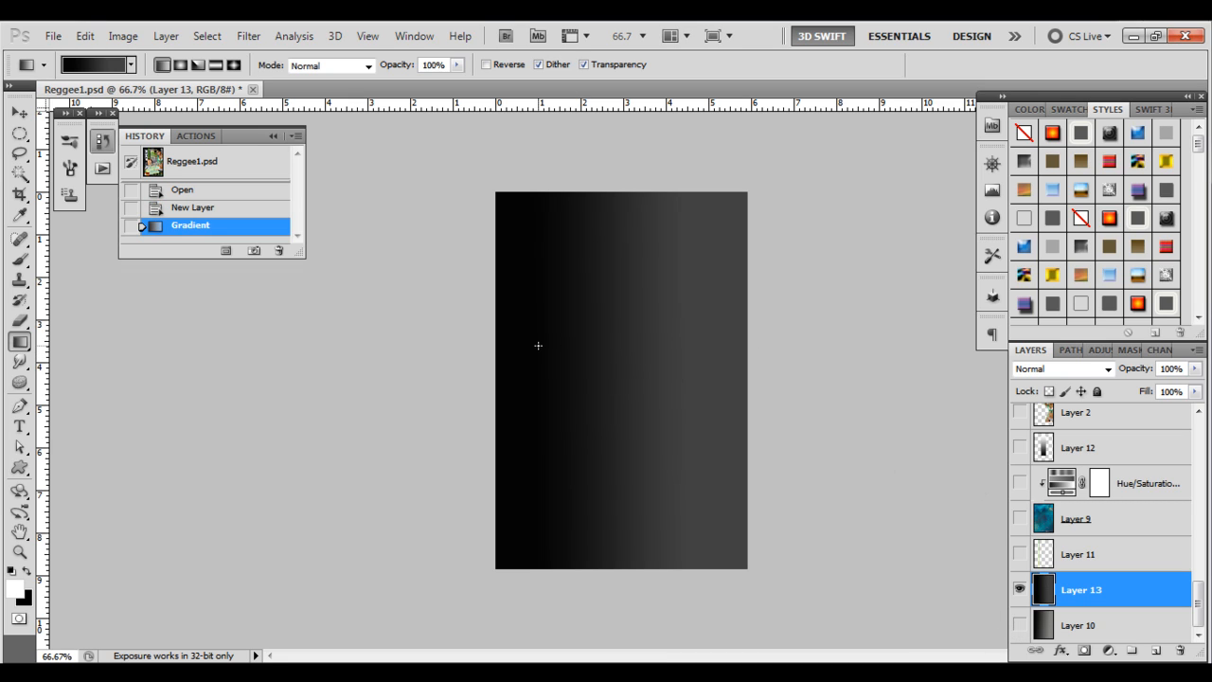
click(1019, 625)
click(1020, 589)
click(1020, 589)
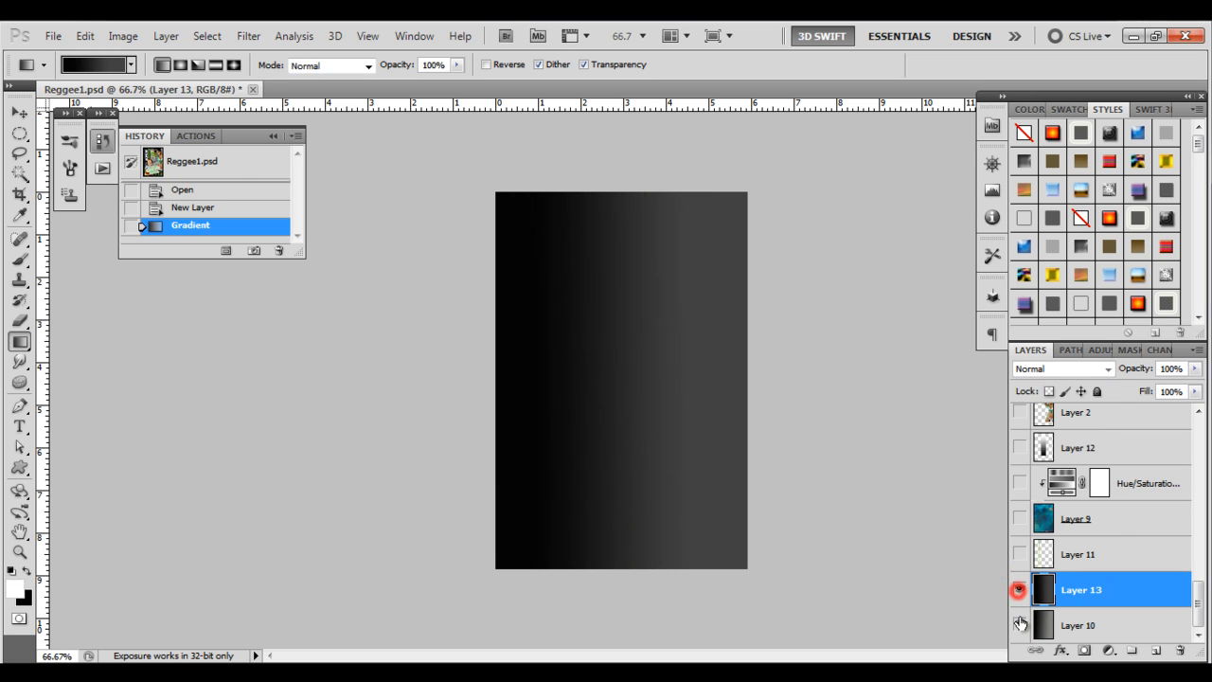
click(1020, 625)
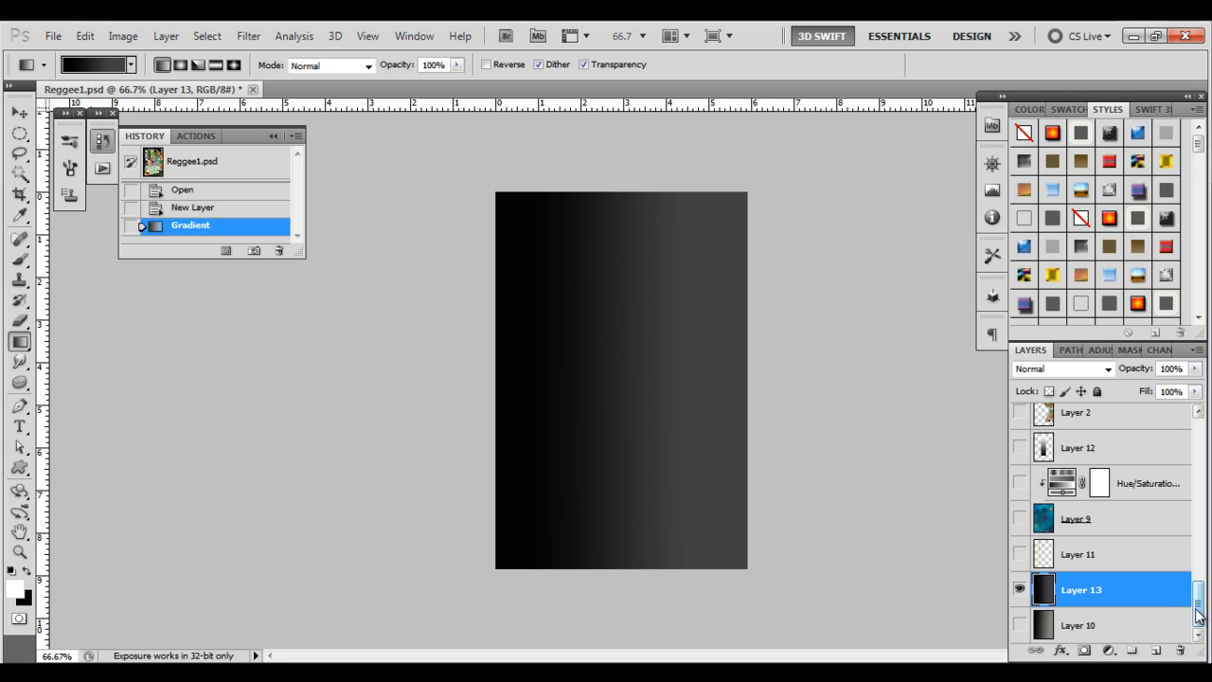
Delete the old gradient Layer 10, undo the deletion once, and delete the layer again
click(1109, 630)
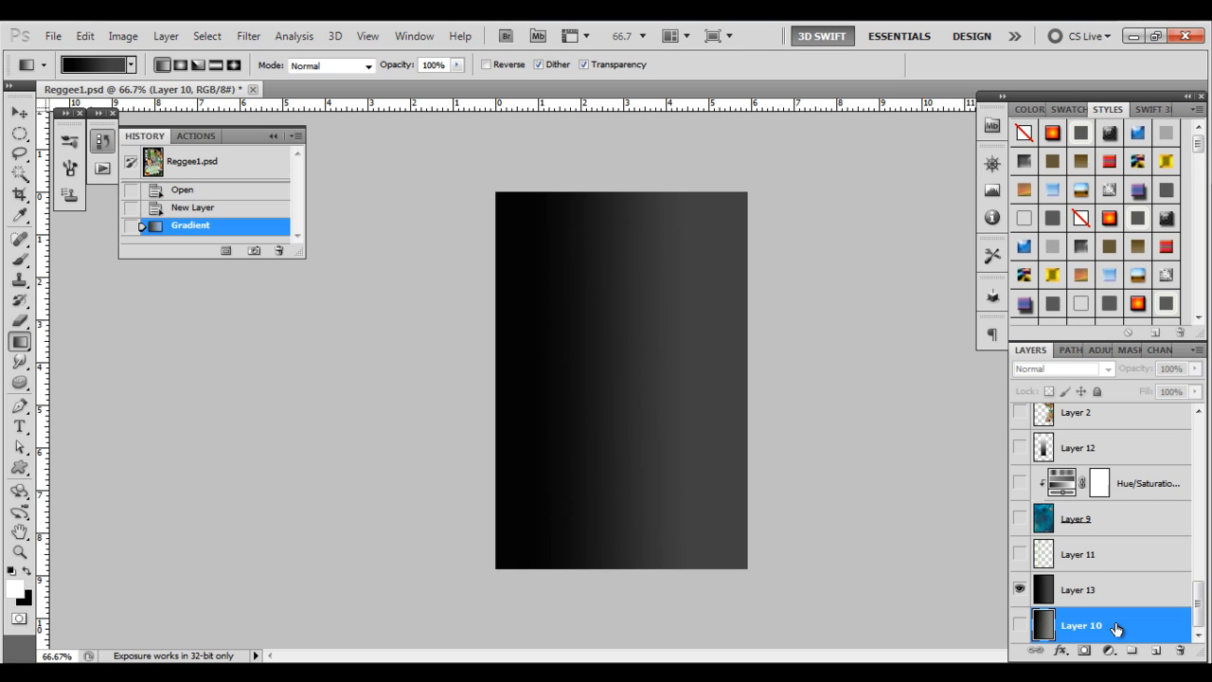
key(Delete)
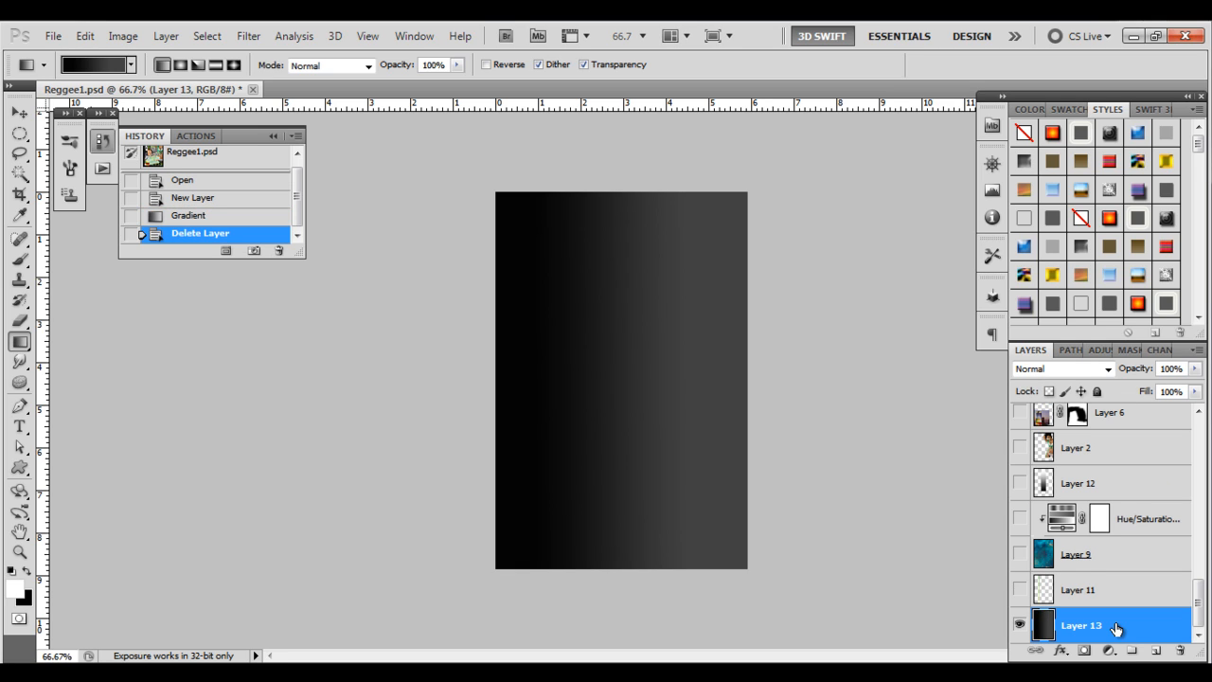
key(ctrl+z)
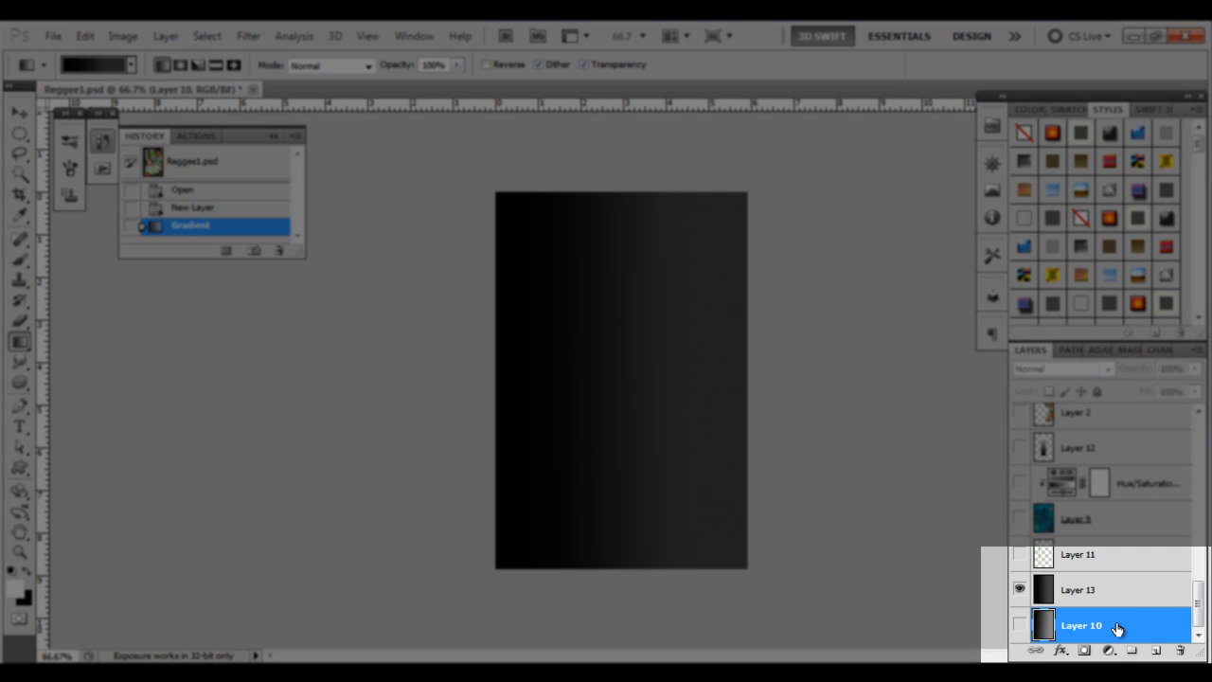
drag(1117, 630, 1180, 653)
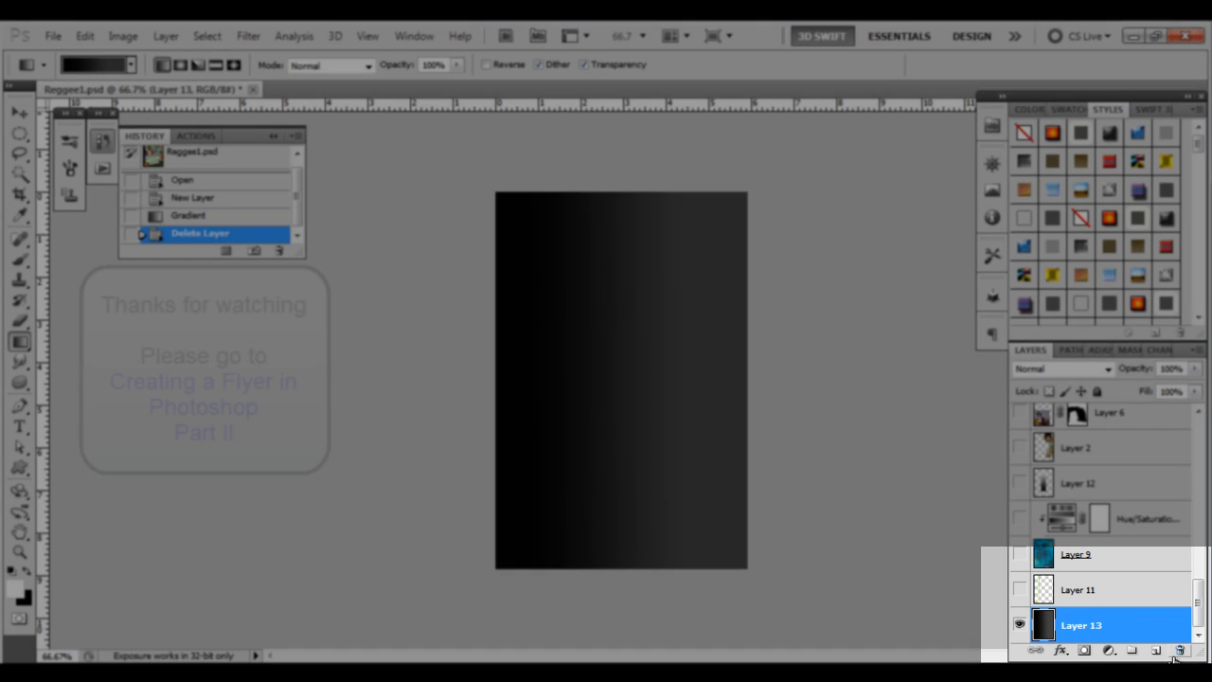